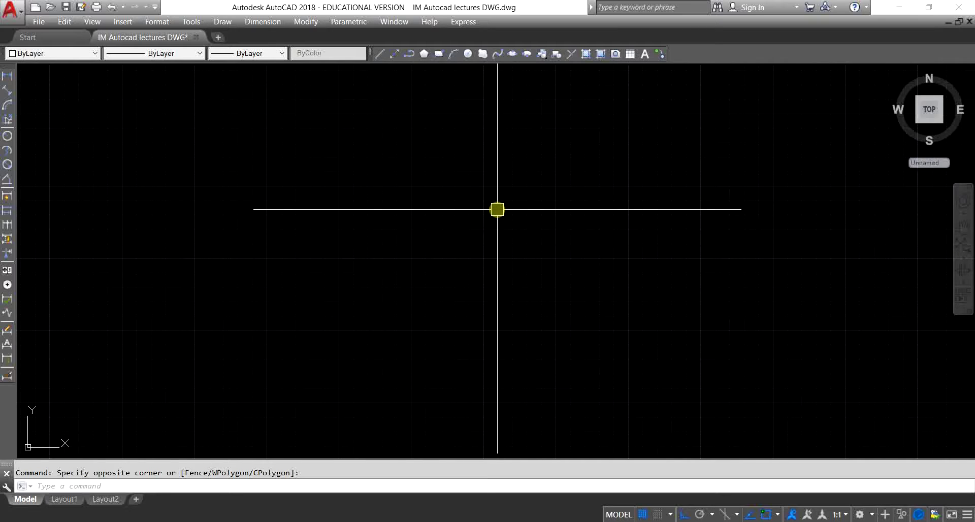
# - Start the LINE command for the first horizontal grid line
pyautogui.press('Return')
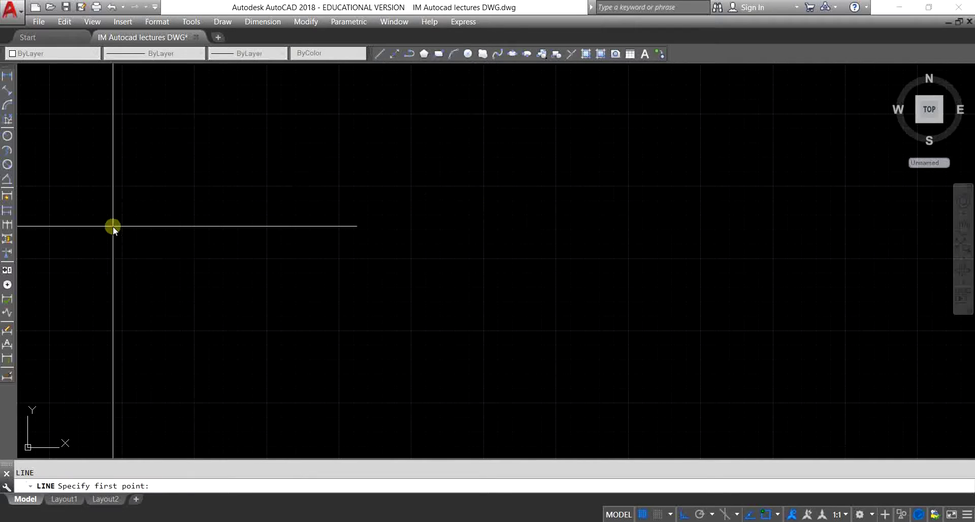
# - Draw a long horizontal line across the drawing and zoom to extents
pyautogui.click(113, 226)
pyautogui.click(894, 258)
pyautogui.press('Escape')
pyautogui.scroll(-2, 594, 184)
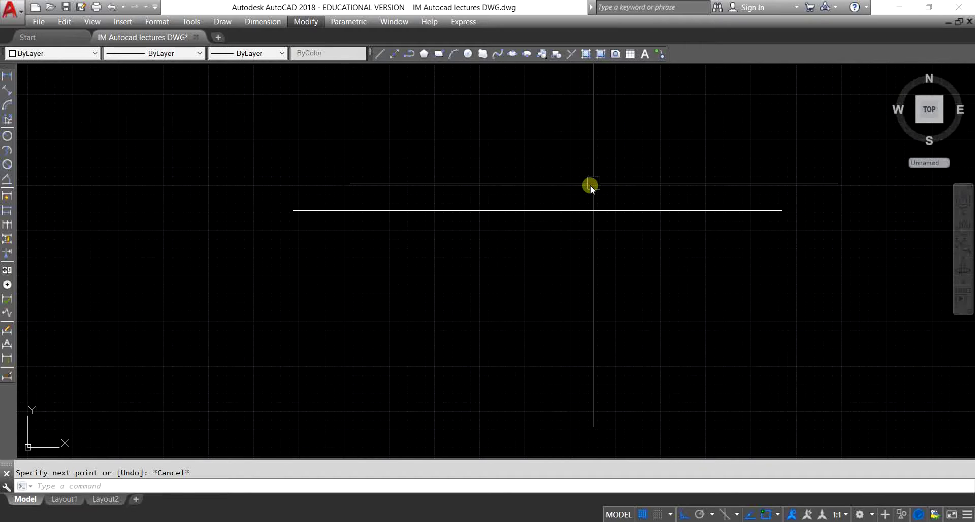
pyautogui.click(525, 253)
pyautogui.click(478, 278)
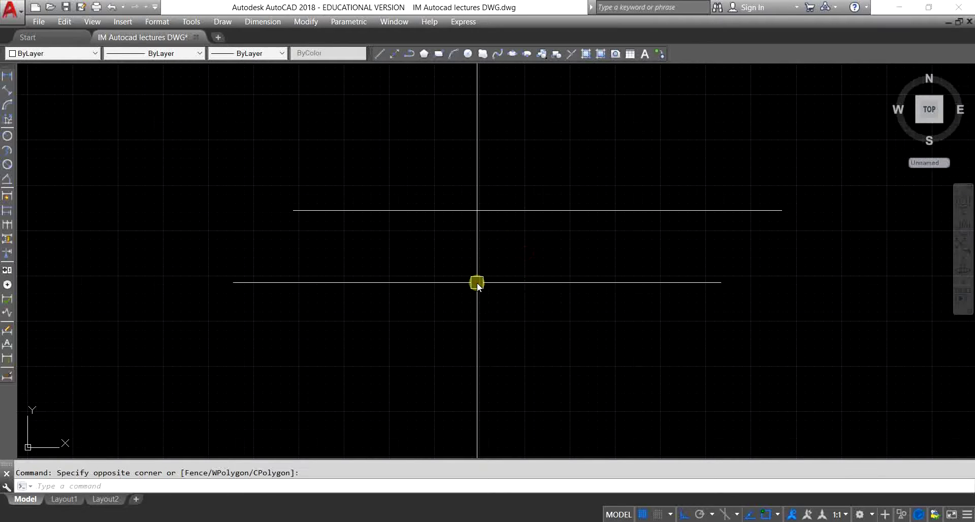
pyautogui.write('z')
pyautogui.press('Return')
pyautogui.write('E')
pyautogui.press('Return')
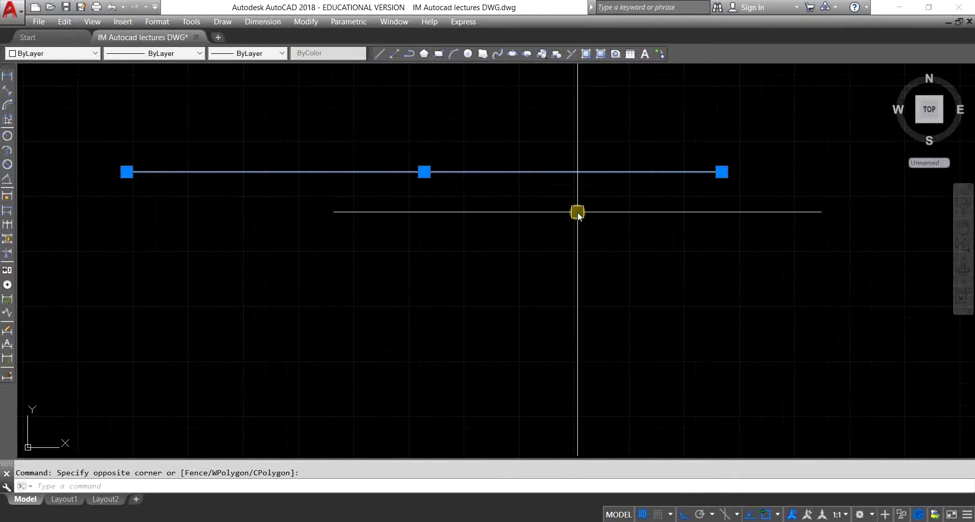
# - Copy the horizontal line five times downward to form six parallel lines
pyautogui.write('o')
pyautogui.press('Return')
pyautogui.scroll(-2, 528, 202)
pyautogui.click(724, 188)
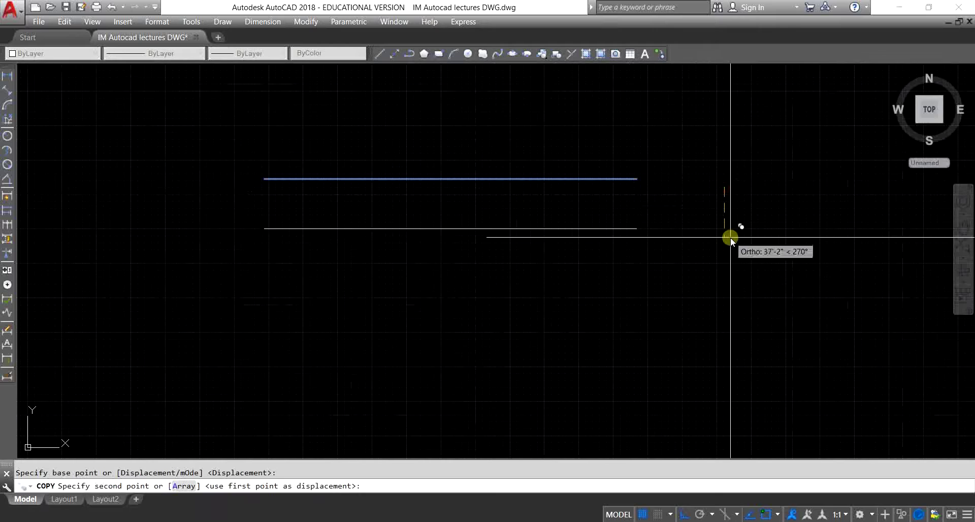
pyautogui.click(730, 238)
pyautogui.click(736, 333)
pyautogui.click(746, 394)
pyautogui.click(746, 288)
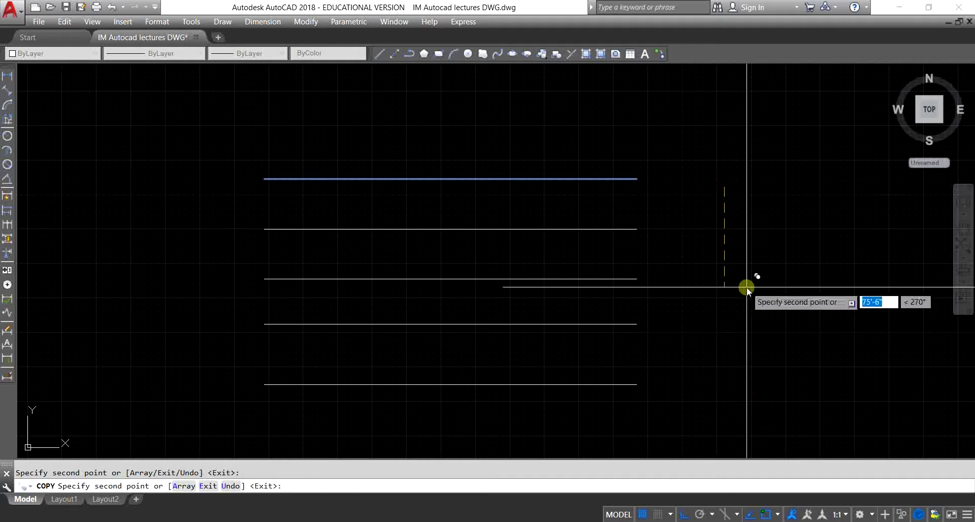
pyautogui.click(745, 364)
pyautogui.press('Escape')
pyautogui.scroll(-4, 619, 179)
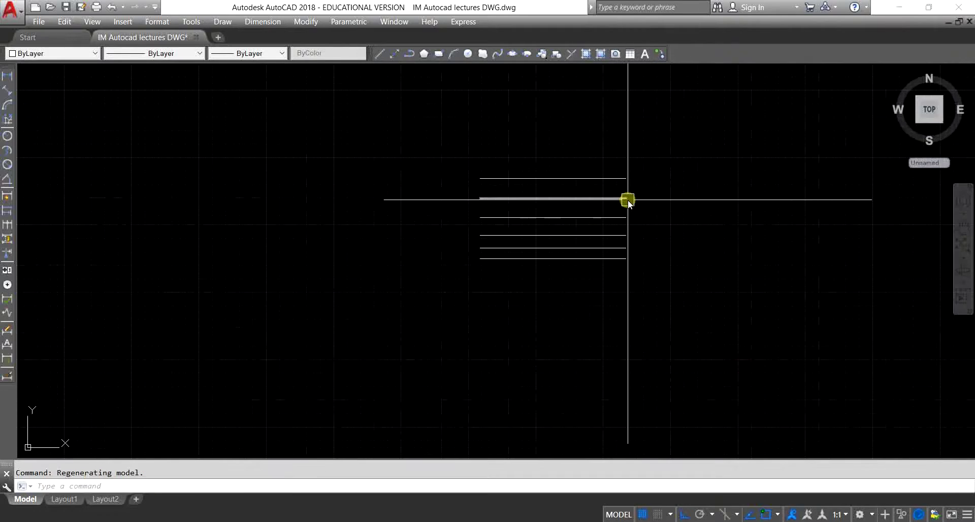
pyautogui.write('L')
# - Draw a vertical line crossing the horizontal lines
pyautogui.press('Return')
pyautogui.click(498, 156)
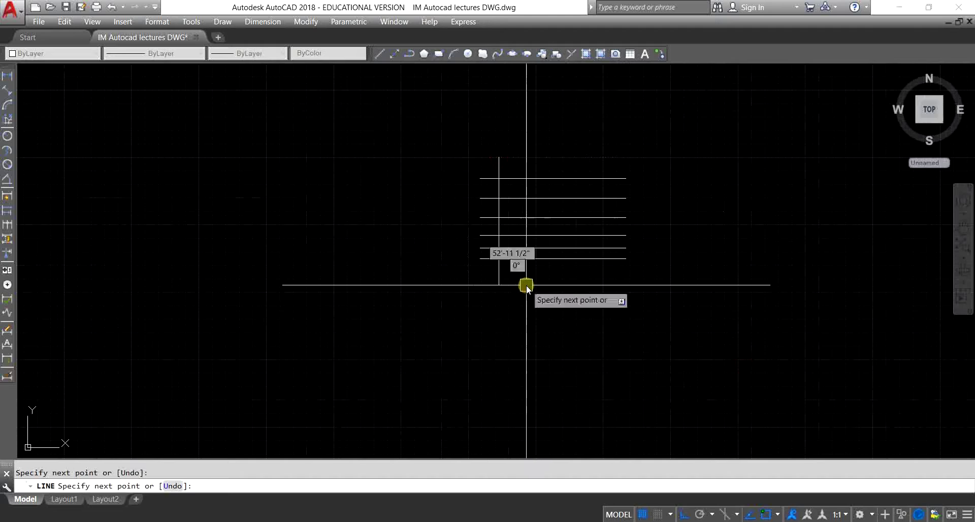
pyautogui.click(526, 285)
pyautogui.press('Escape')
pyautogui.click(460, 294)
# - Copy the vertical line to the right at even spacing to complete the grid
pyautogui.write('co')
pyautogui.press('Return')
pyautogui.scroll(3, 462, 292)
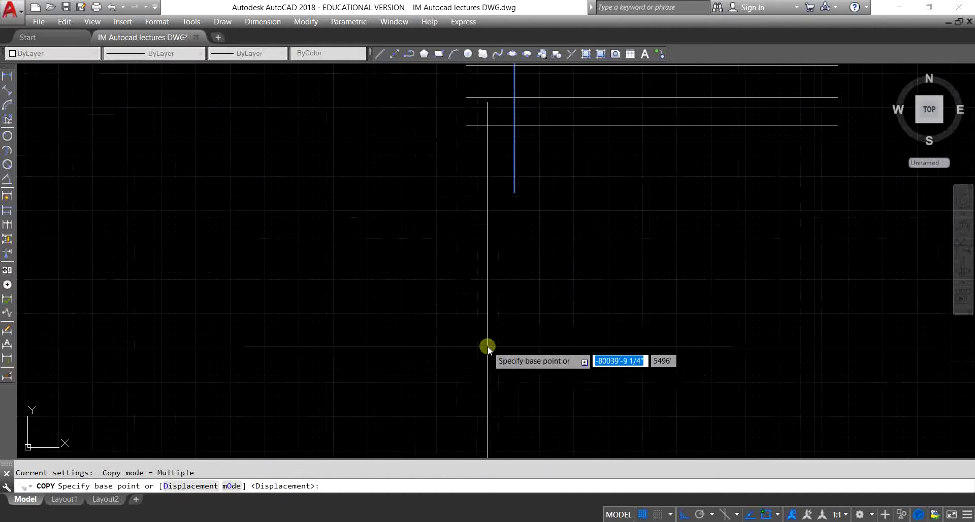
pyautogui.click(487, 348)
pyautogui.click(538, 348)
pyautogui.click(612, 348)
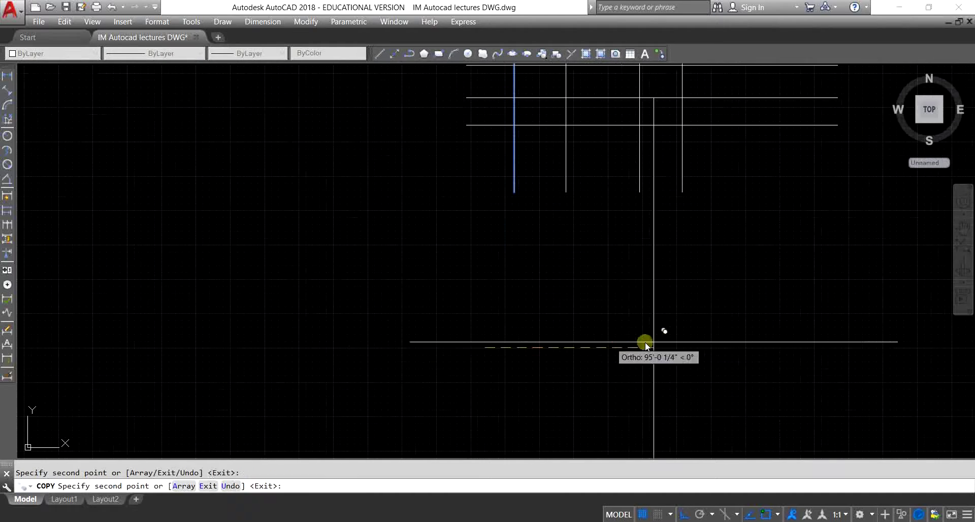
pyautogui.click(687, 347)
pyautogui.press('Escape')
pyautogui.scroll(-3, 611, 259)
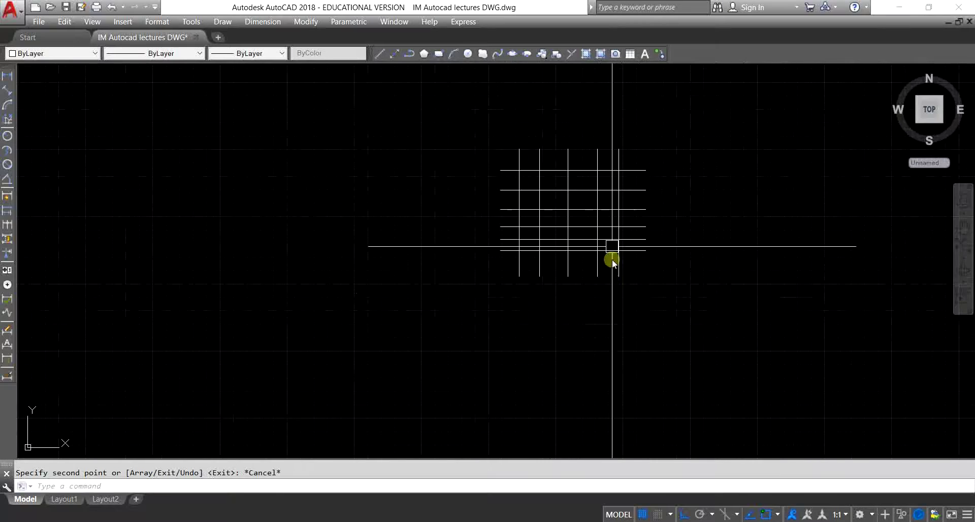
pyautogui.scroll(3, 670, 254)
# - Centre the grid in view and enter TR to bring up the trim suggestions
pyautogui.moveTo(670, 254); pyautogui.dragTo(570, 300, button='middle')
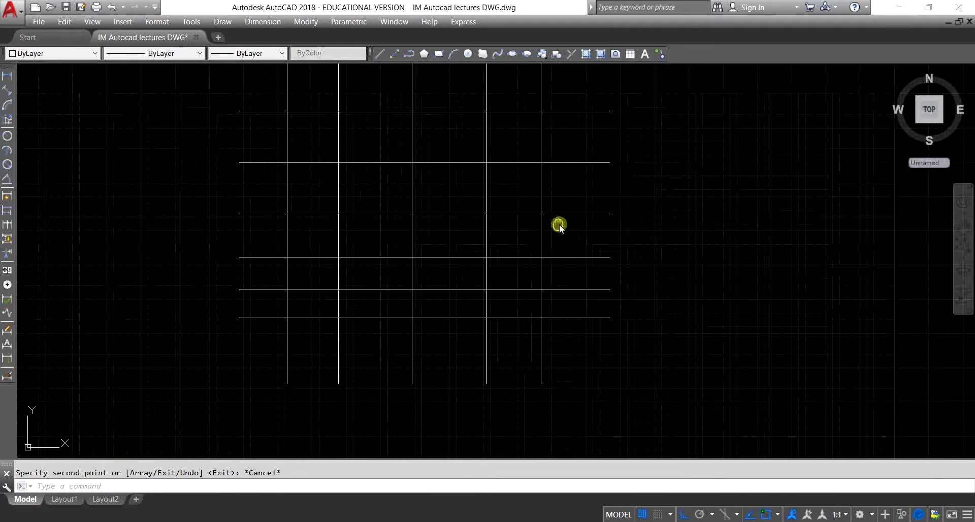
pyautogui.moveTo(559, 224); pyautogui.dragTo(551, 249, button='middle')
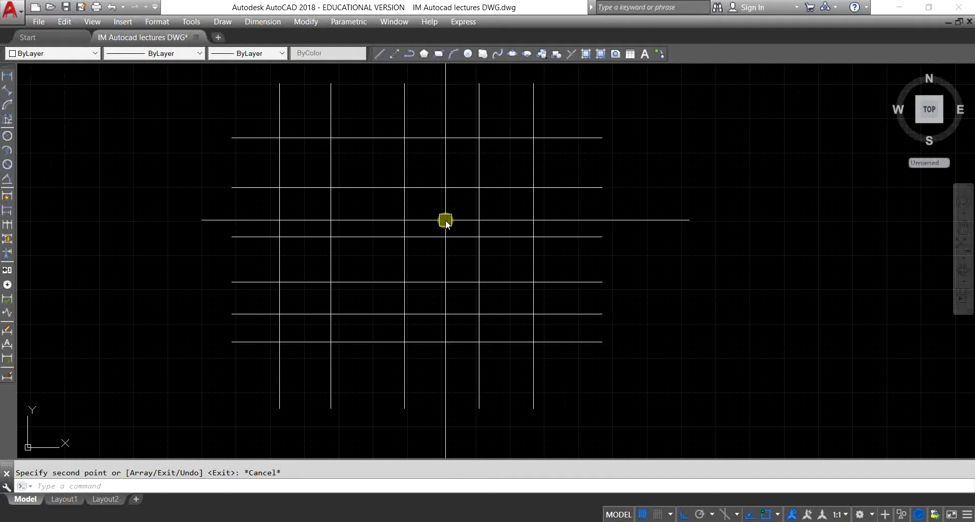
pyautogui.write('TR')
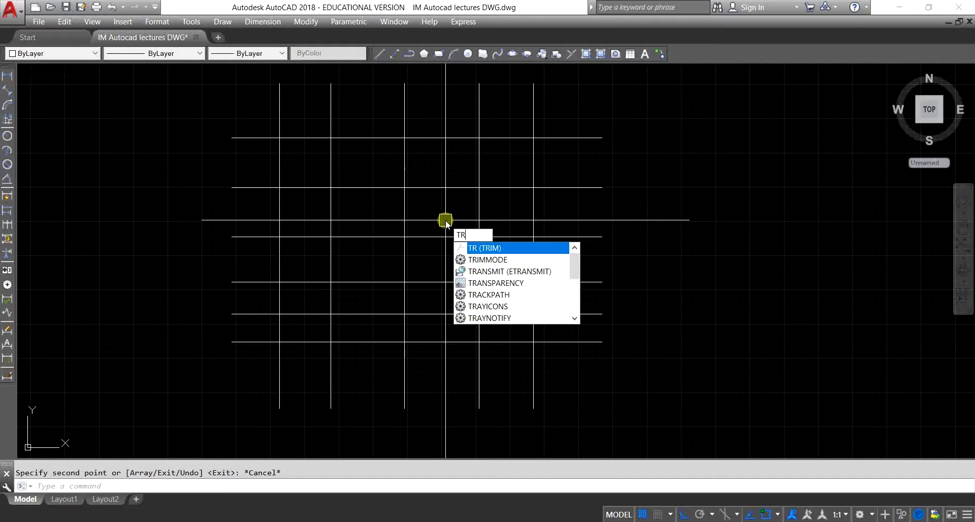
# - Start TRIM and cut a vertical segment, a horizontal segment and a left stub
pyautogui.press('Return')
pyautogui.press('Return')
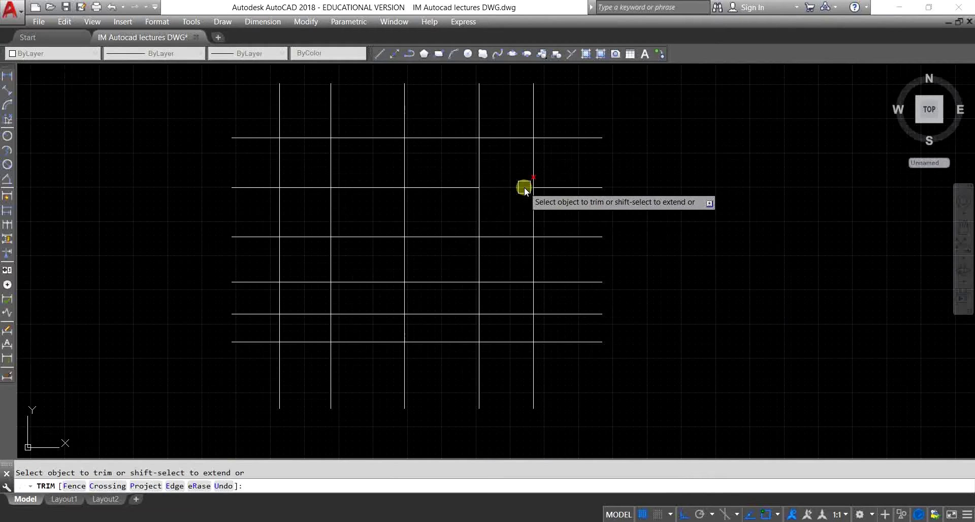
pyautogui.moveTo(508, 204); pyautogui.dragTo(502, 227, button='middle')
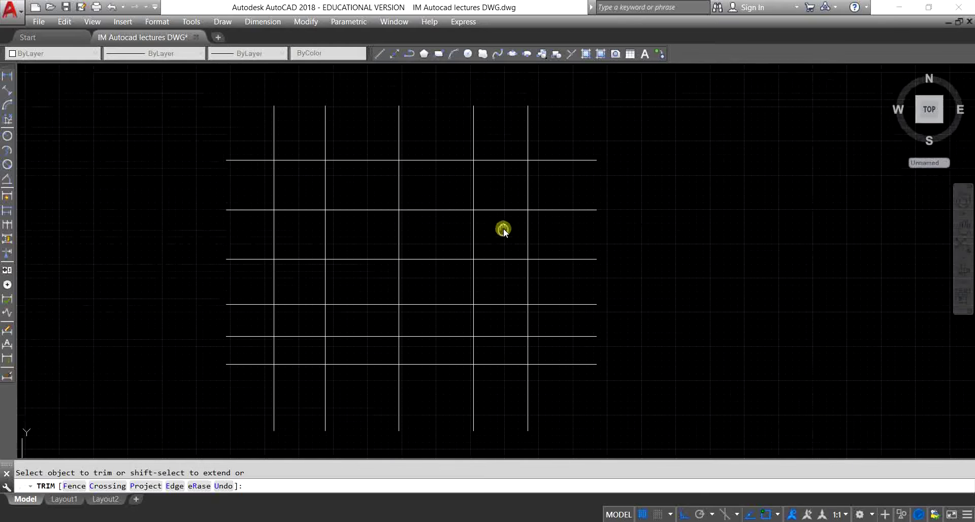
pyautogui.scroll(2, 498, 178)
pyautogui.moveTo(498, 172)
pyautogui.mouseDown(button='middle')
pyautogui.moveTo(500, 201)
pyautogui.moveTo(516, 176)
pyautogui.moveTo(576, 163)
pyautogui.mouseUp(button='middle')
pyautogui.scroll(-4, 404, 193)
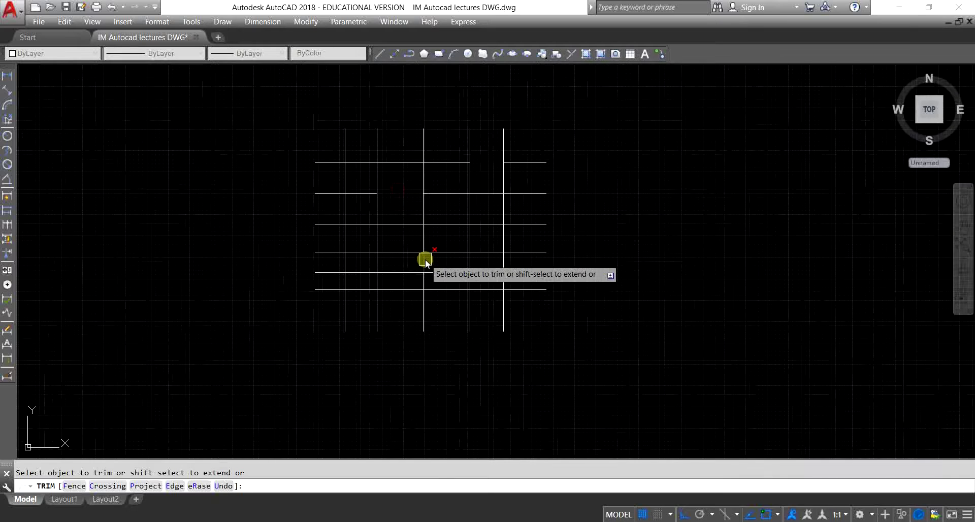
pyautogui.click(425, 239)
pyautogui.scroll(6, 449, 269)
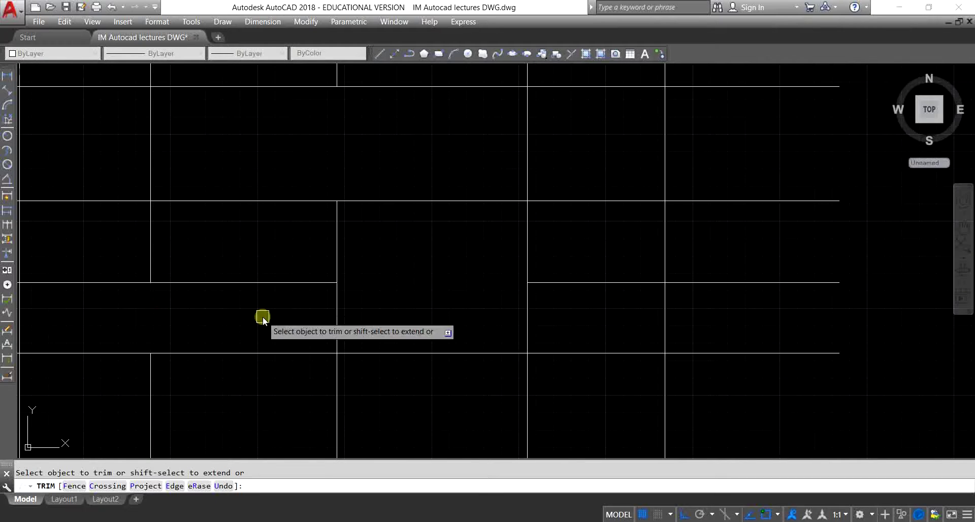
pyautogui.moveTo(372, 319)
pyautogui.mouseDown(button='middle')
pyautogui.moveTo(447, 246)
pyautogui.moveTo(456, 279)
pyautogui.mouseUp(button='middle')
pyautogui.scroll(-2, 413, 219)
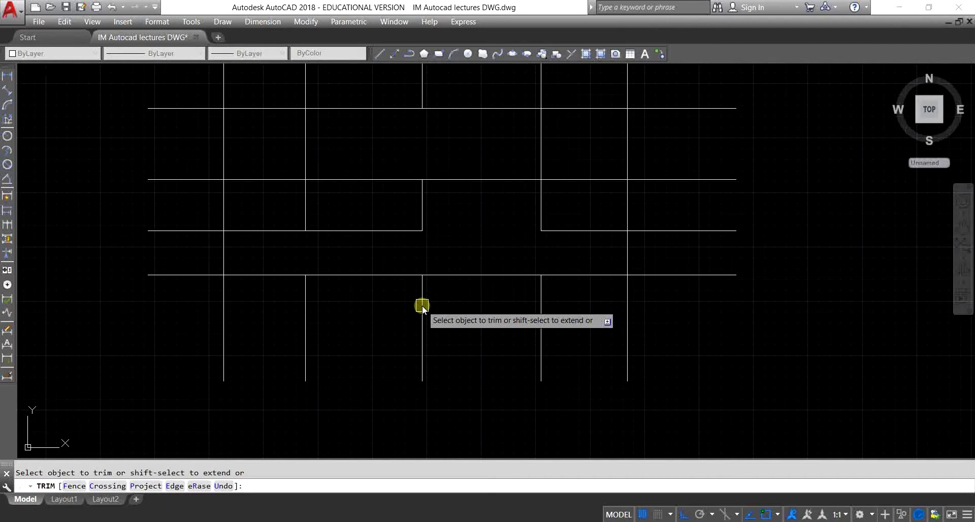
pyautogui.moveTo(458, 242); pyautogui.dragTo(505, 266, button='middle')
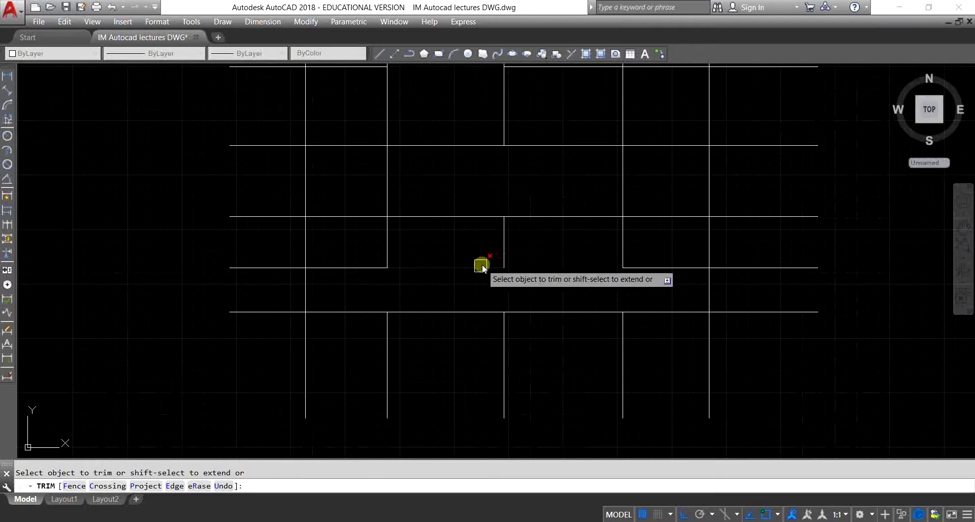
pyautogui.click(335, 216)
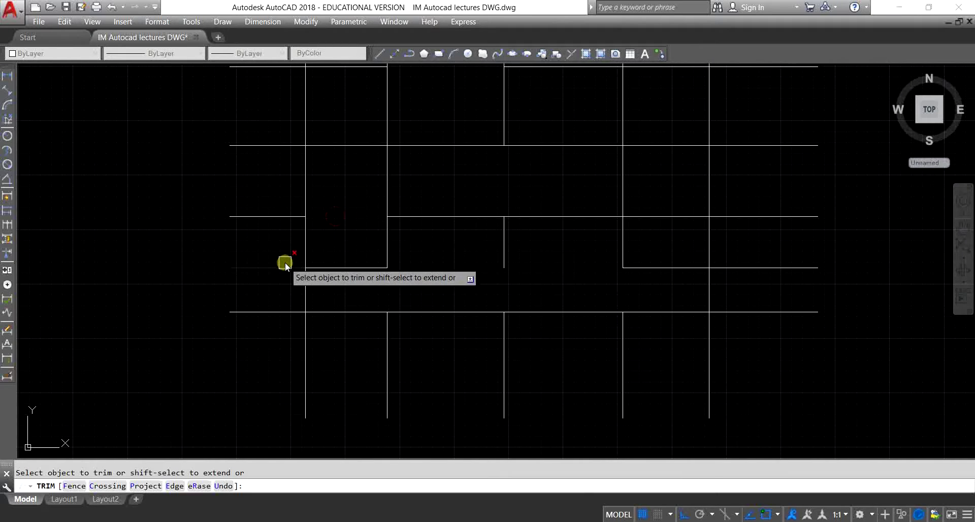
pyautogui.click(278, 146)
# - Trim the right-hand stubs and the vertical stubs above the top line using crossing windows
pyautogui.scroll(-2, 629, 312)
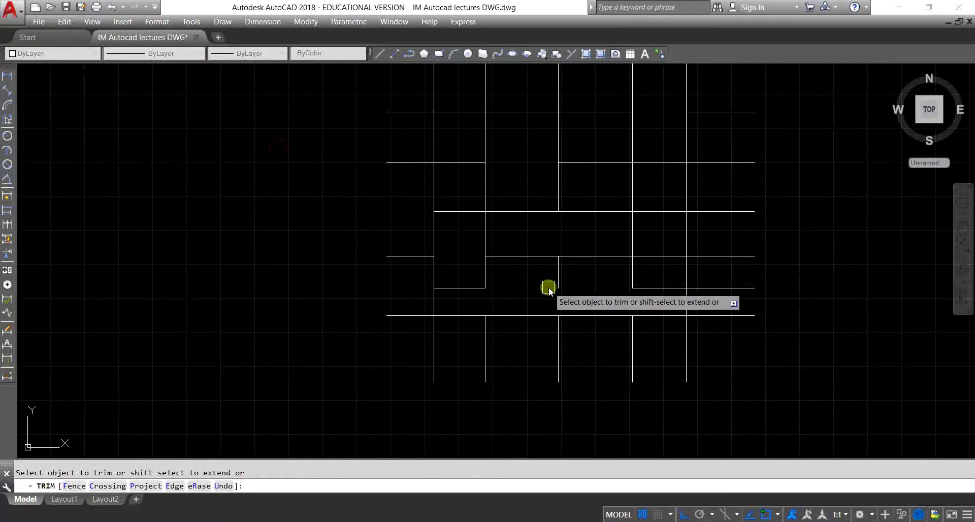
pyautogui.moveTo(549, 290); pyautogui.dragTo(433, 327, button='middle')
pyautogui.click(769, 396)
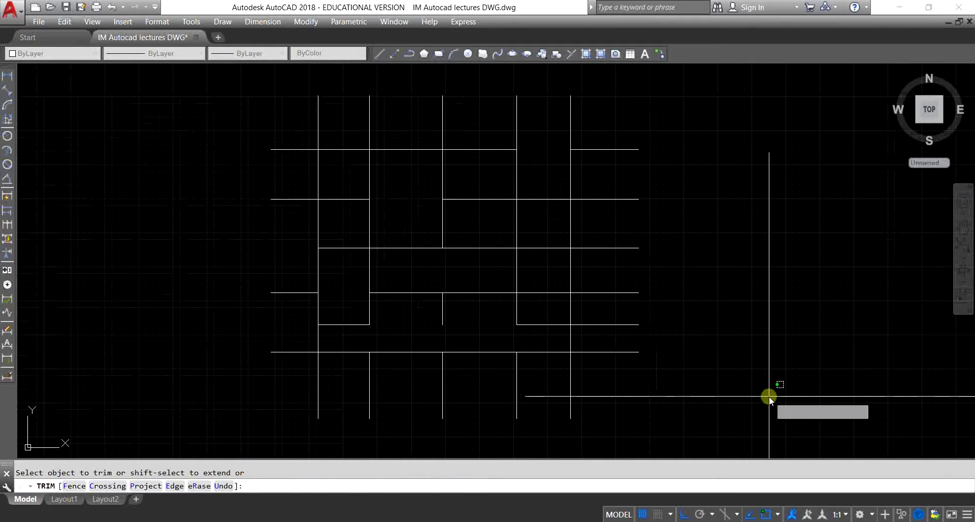
pyautogui.click(629, 162)
pyautogui.moveTo(637, 163); pyautogui.dragTo(660, 196, button='middle')
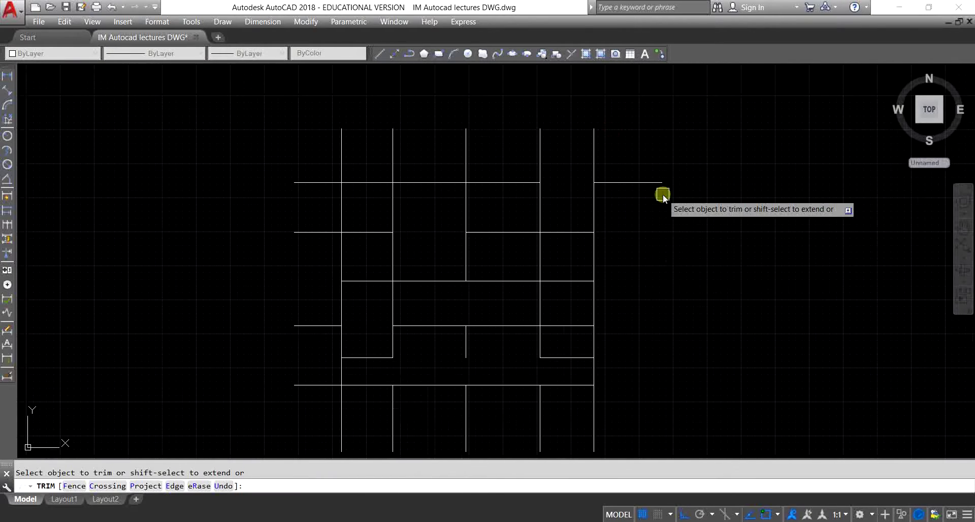
pyautogui.click(651, 162)
pyautogui.click(342, 102)
pyautogui.press('Escape')
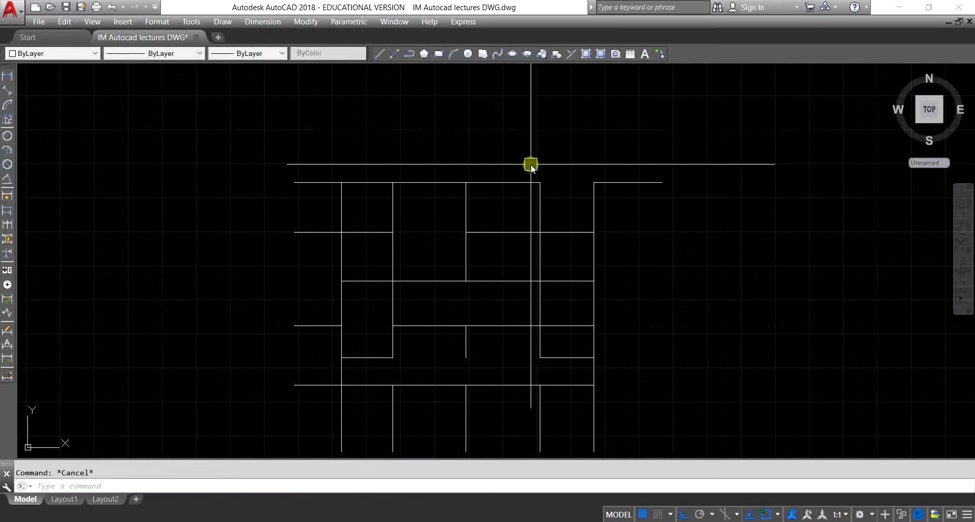
# - Draw a new horizontal line above the trimmed maze
pyautogui.moveTo(564, 178); pyautogui.dragTo(431, 126, button='middle')
pyautogui.moveTo(573, 217); pyautogui.dragTo(514, 199, button='middle')
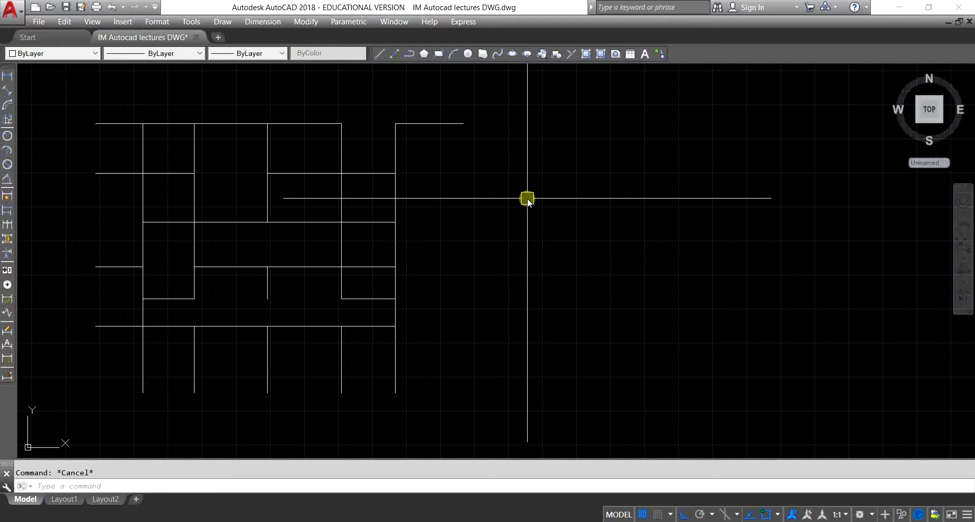
pyautogui.moveTo(527, 199); pyautogui.dragTo(570, 265, button='middle')
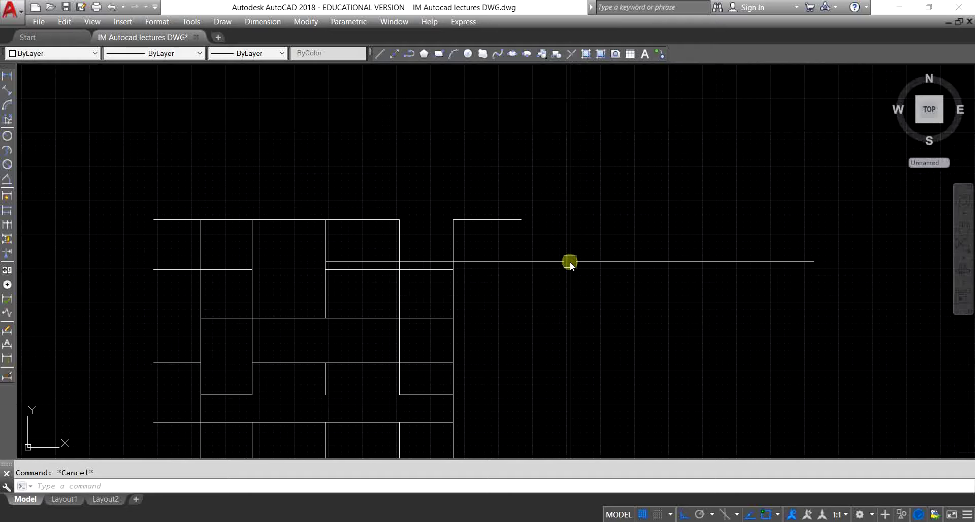
pyautogui.write('l')
pyautogui.press('Return')
pyautogui.click(172, 140)
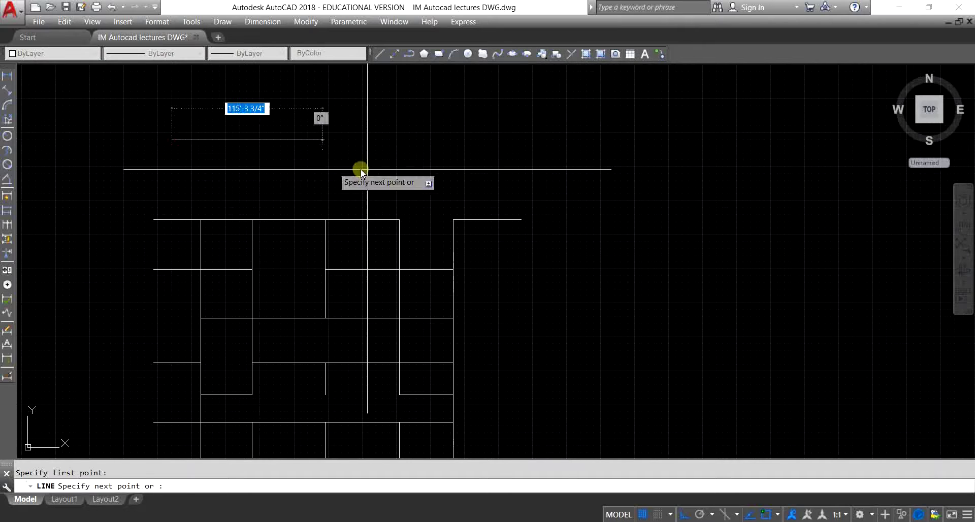
pyautogui.click(609, 187)
pyautogui.press('Escape')
# - Copy the new horizontal line upward several times to form parallel lines
pyautogui.moveTo(413, 213); pyautogui.dragTo(575, 239, button='middle')
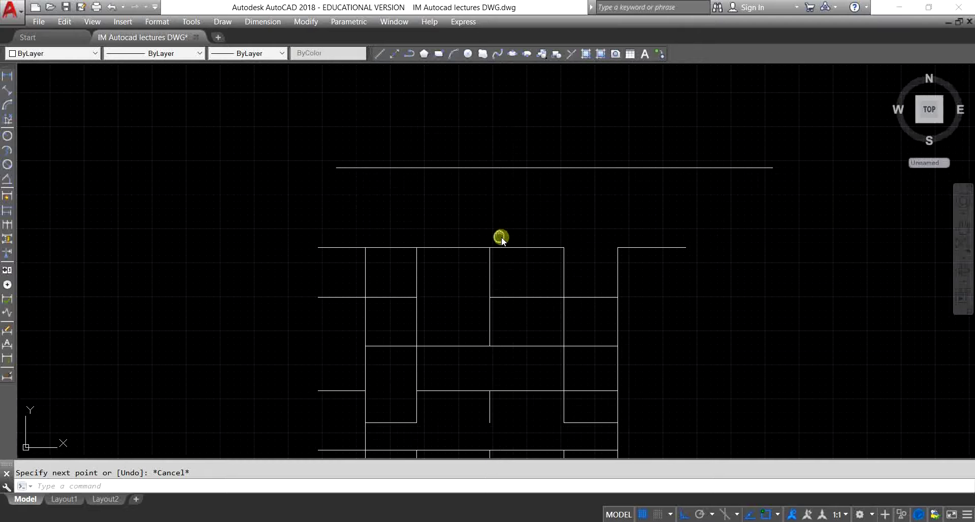
pyautogui.moveTo(505, 236)
pyautogui.mouseDown(button='middle')
pyautogui.moveTo(438, 148)
pyautogui.moveTo(430, 348)
pyautogui.mouseUp(button='middle')
pyautogui.click(689, 268)
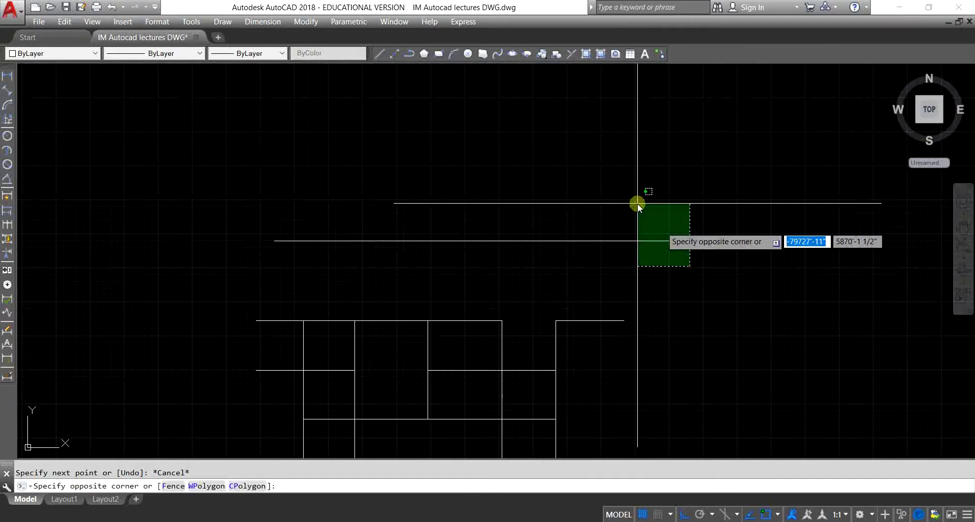
pyautogui.click(634, 201)
pyautogui.write('o')
pyautogui.press('Return')
pyautogui.click(778, 339)
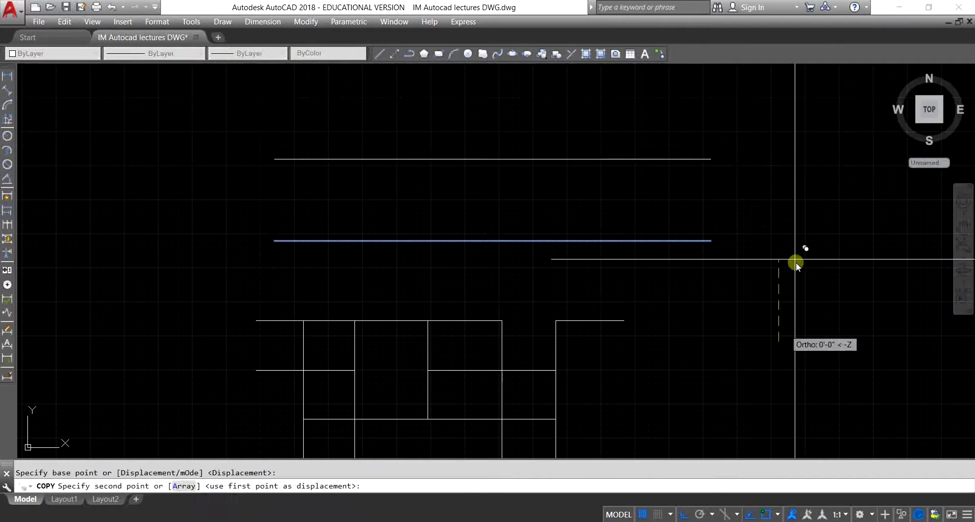
pyautogui.click(798, 220)
pyautogui.moveTo(798, 220); pyautogui.dragTo(740, 338, button='middle')
pyautogui.click(746, 293)
pyautogui.click(747, 176)
pyautogui.press('Escape')
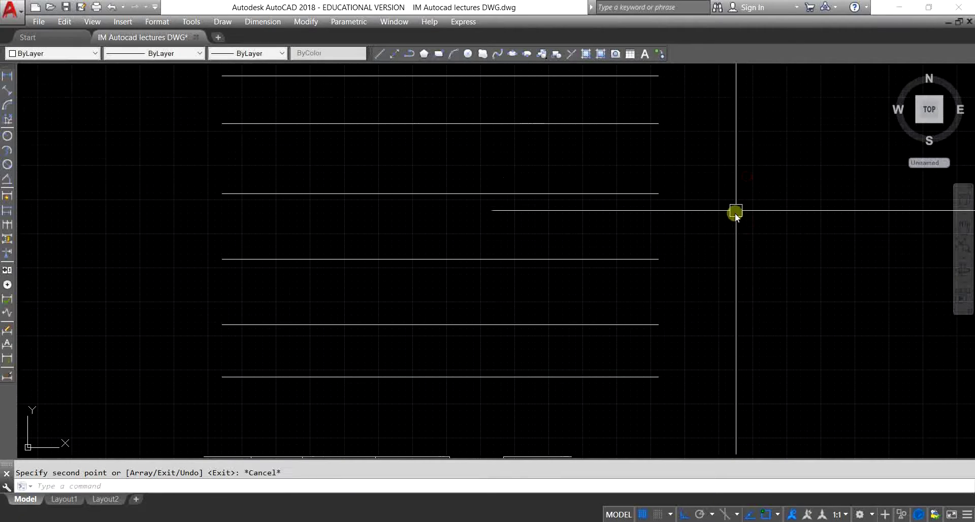
# - Draw a vertical line crossing the new horizontal lines
pyautogui.write('l')
pyautogui.press('Return')
pyautogui.scroll(-3, 684, 228)
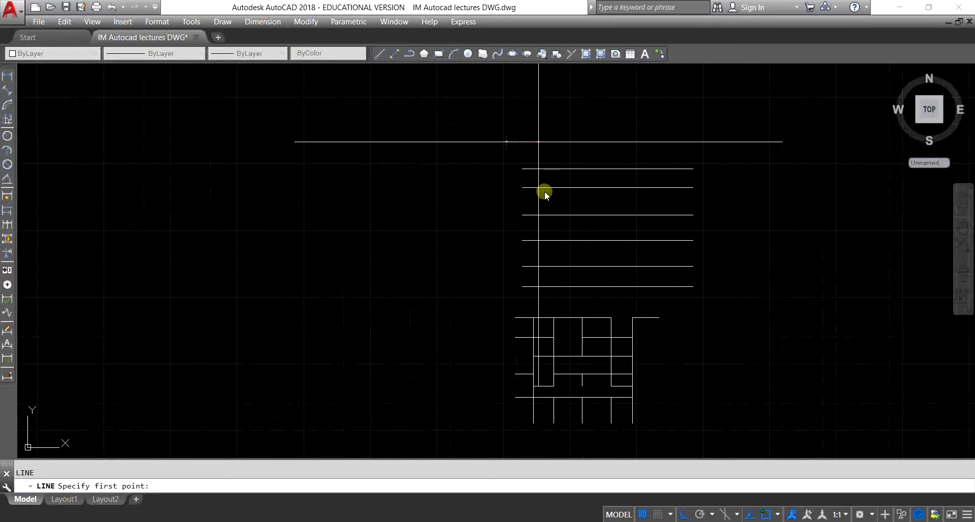
pyautogui.click(541, 192)
pyautogui.scroll(4, 541, 254)
pyautogui.click(537, 338)
pyautogui.press('Escape')
pyautogui.click(496, 342)
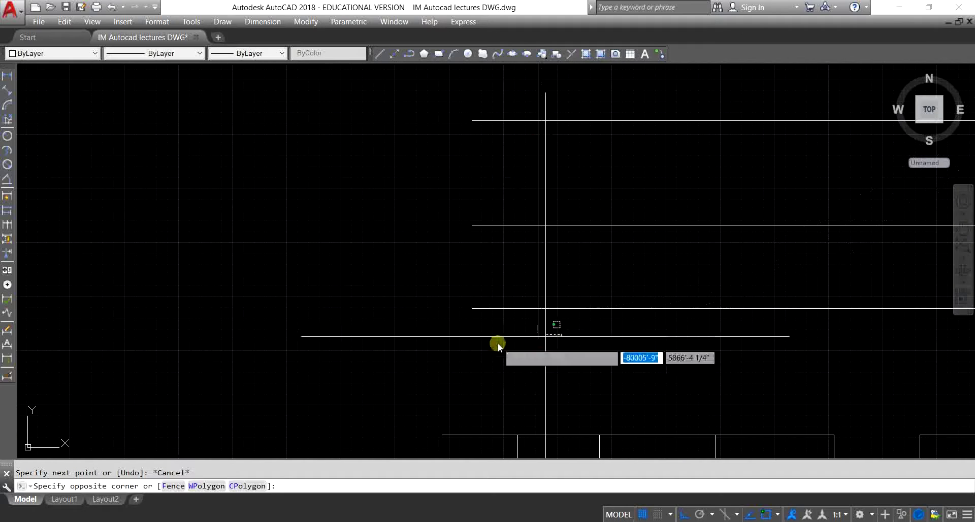
# - Copy the vertical line four times to the right to complete the second grid
pyautogui.click(492, 343)
pyautogui.write('co')
pyautogui.press('Return')
pyautogui.scroll(-3, 452, 343)
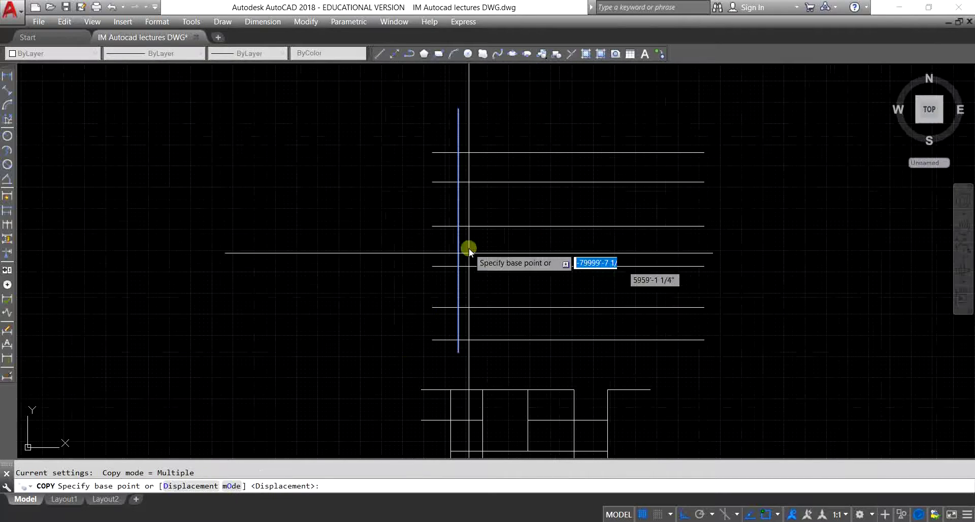
pyautogui.click(489, 95)
pyautogui.click(527, 99)
pyautogui.click(580, 104)
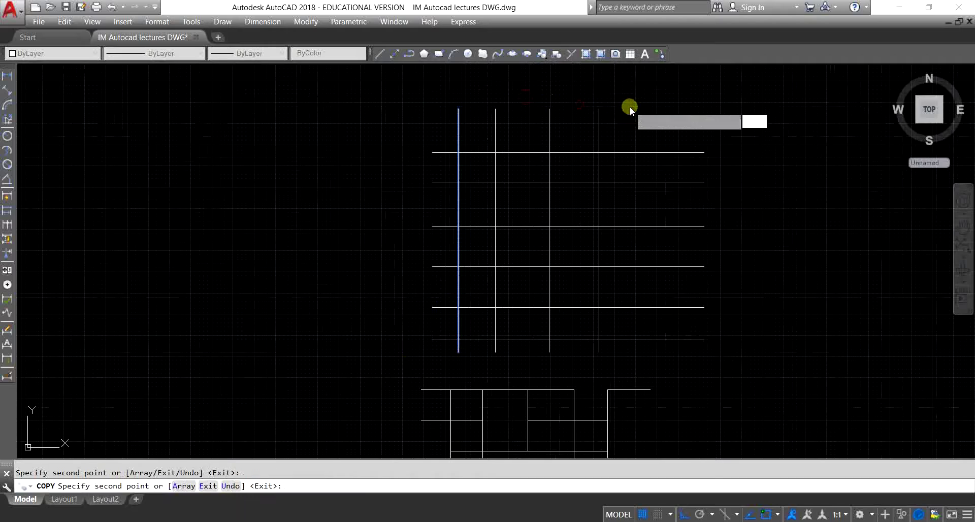
pyautogui.click(630, 106)
pyautogui.click(666, 109)
pyautogui.press('Escape')
pyautogui.moveTo(702, 270); pyautogui.dragTo(659, 233, button='middle')
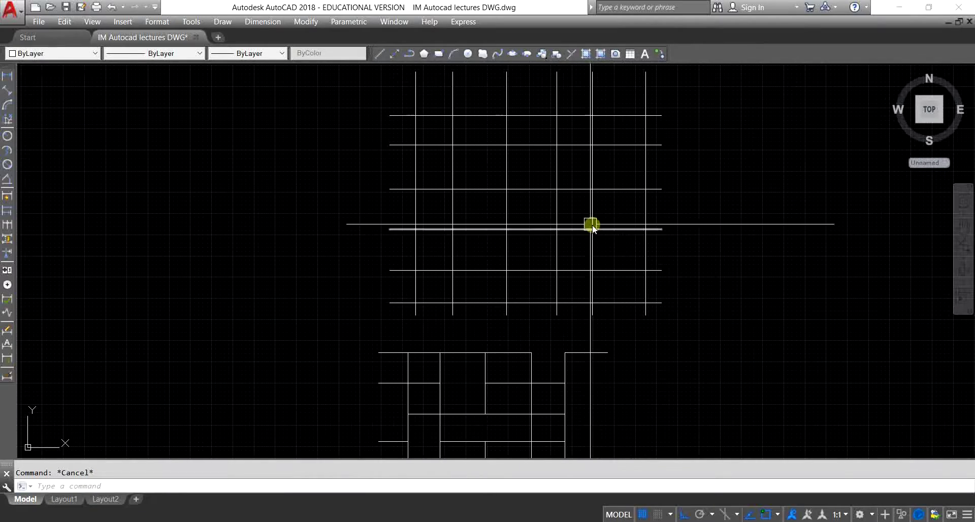
pyautogui.moveTo(552, 218); pyautogui.dragTo(523, 226, button='middle')
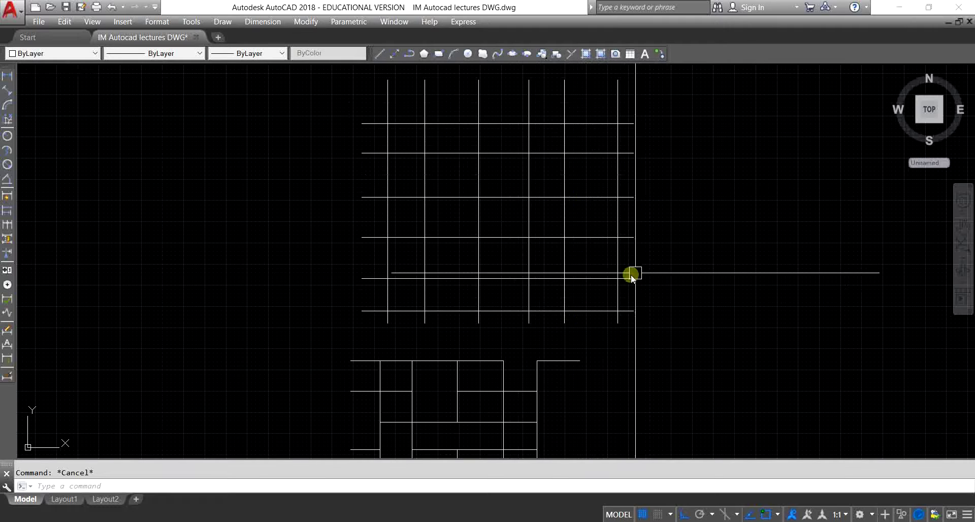
# - Trim all six horizontal lines of the new grid back to its third vertical line
pyautogui.write('tr')
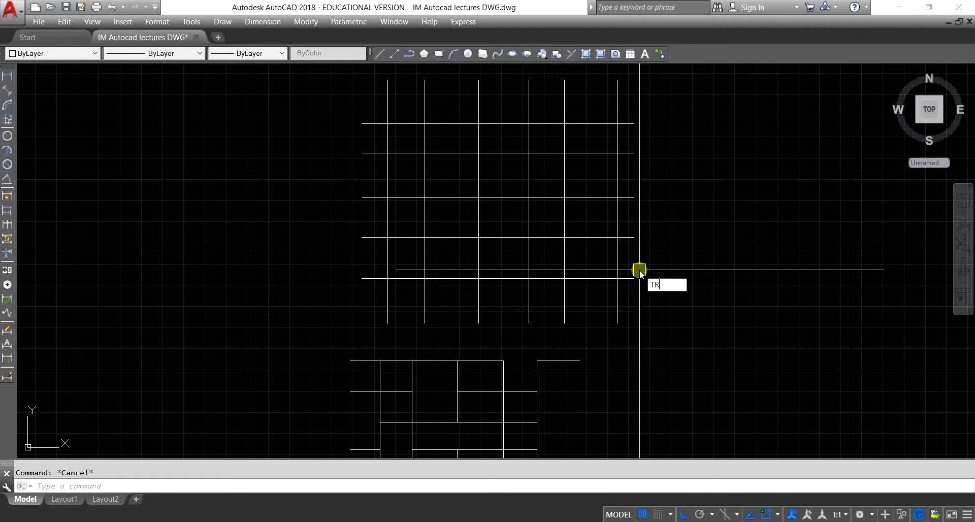
pyautogui.press('Return')
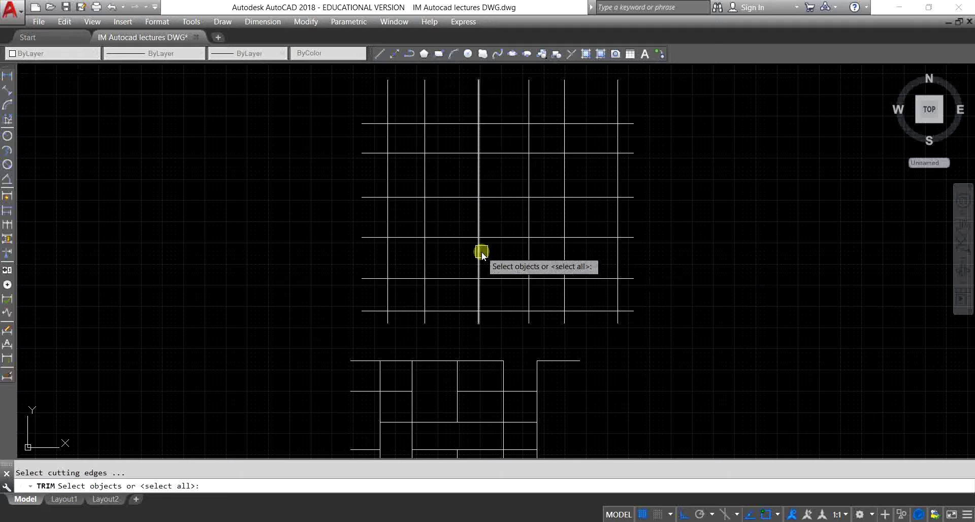
pyautogui.press('Return')
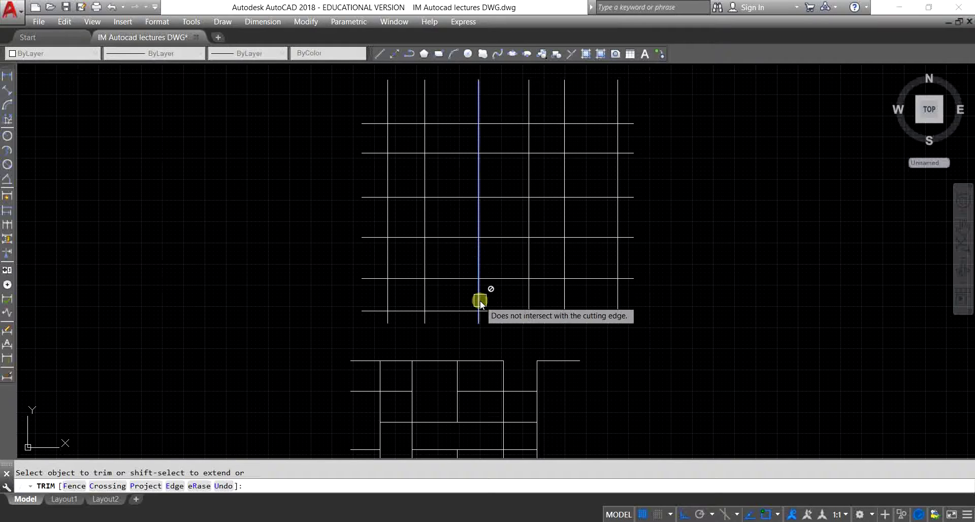
pyautogui.click(499, 314)
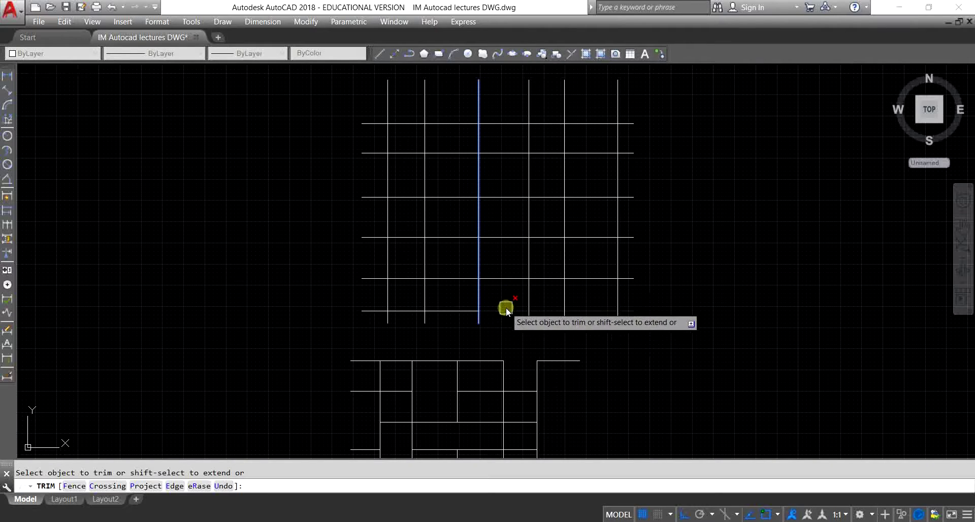
pyautogui.click(500, 278)
pyautogui.click(502, 237)
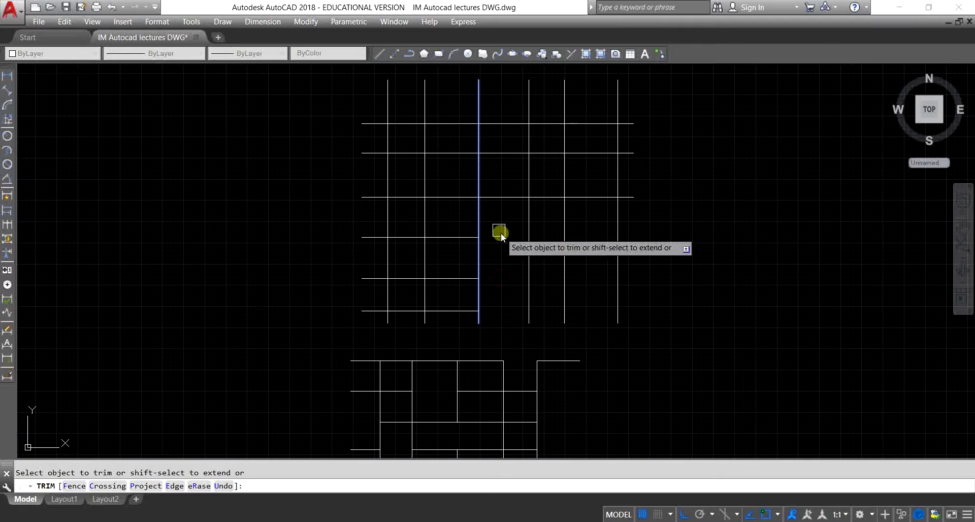
pyautogui.click(505, 198)
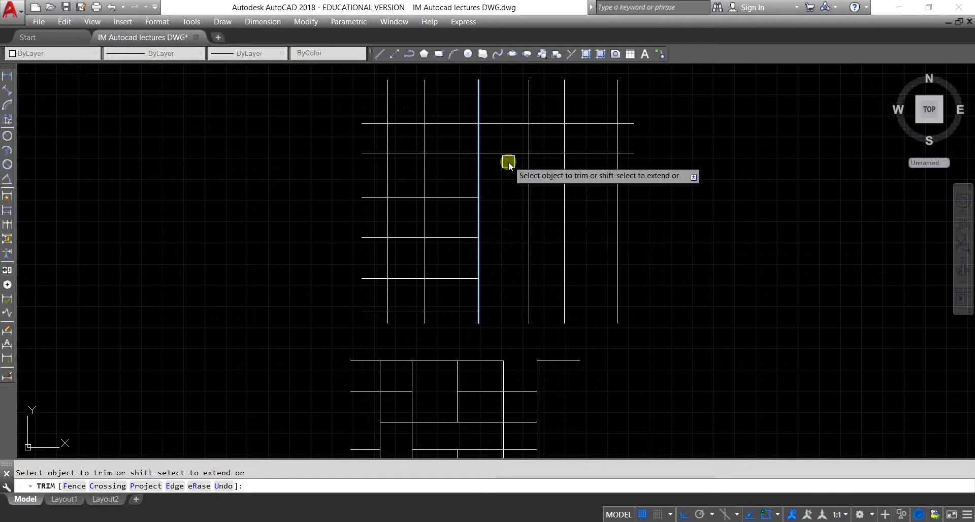
pyautogui.click(507, 153)
pyautogui.click(506, 124)
# - End the trimming and draw a rectangle beside the grids
pyautogui.press('Escape')
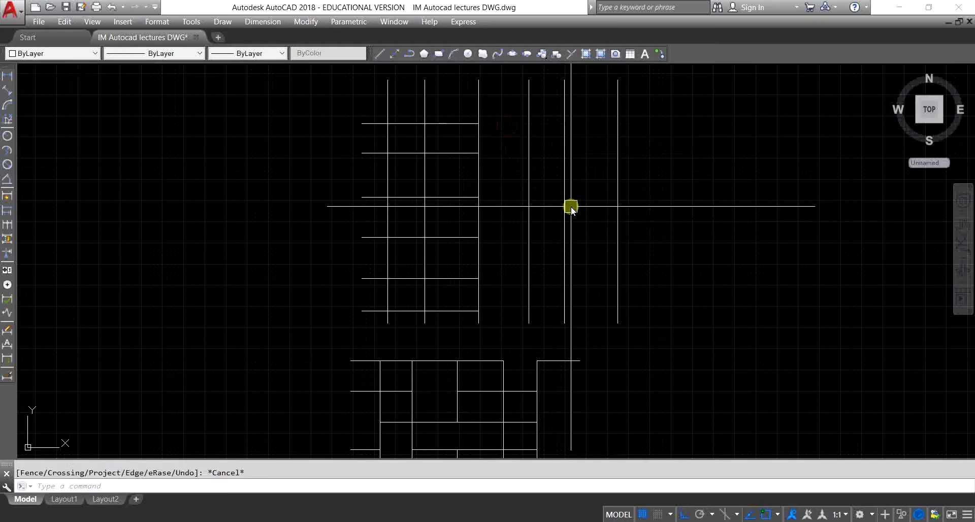
pyautogui.scroll(-2, 630, 223)
pyautogui.scroll(-2, 605, 248)
pyautogui.scroll(5, 603, 249)
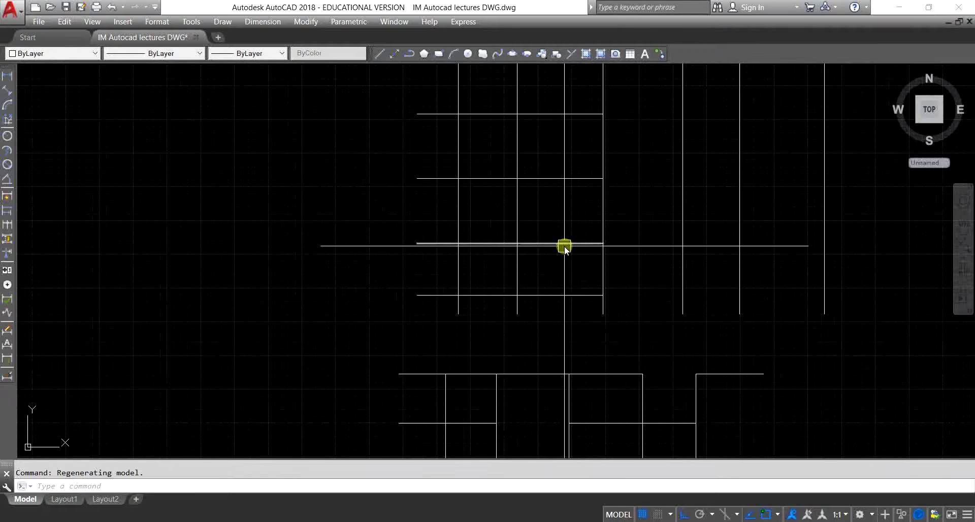
pyautogui.write('REC')
pyautogui.press('Return')
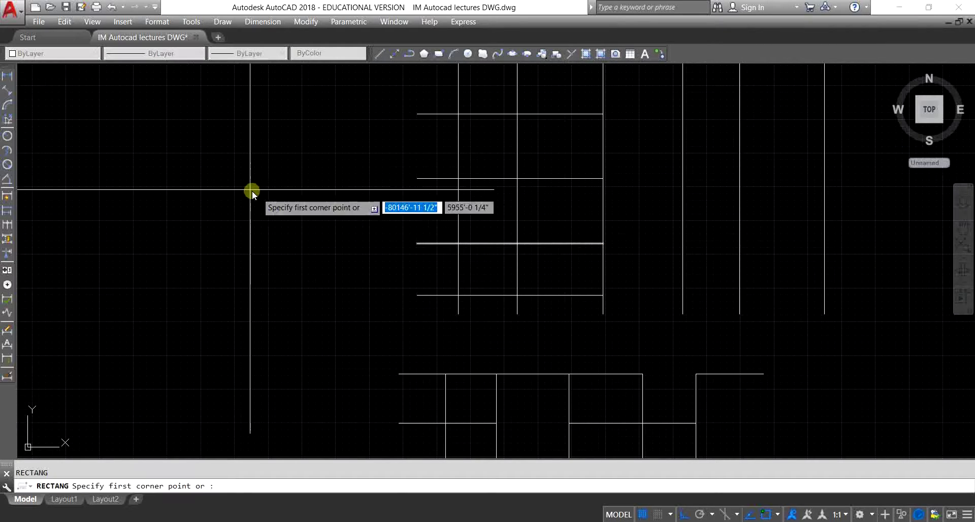
pyautogui.click(188, 166)
pyautogui.click(344, 283)
pyautogui.moveTo(358, 302); pyautogui.dragTo(573, 275, button='middle')
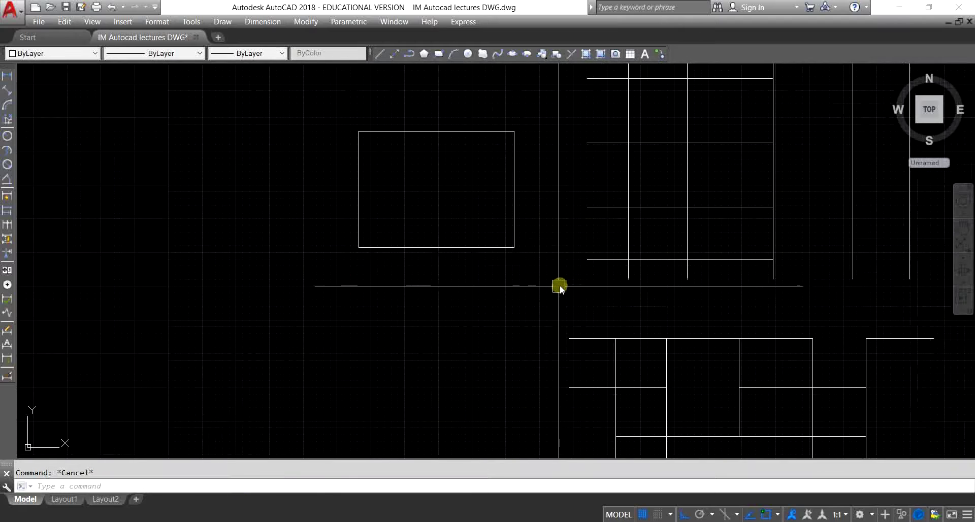
# - Draw a circle next to the rectangle
pyautogui.write('c')
pyautogui.press('Return')
pyautogui.click(189, 186)
pyautogui.click(206, 279)
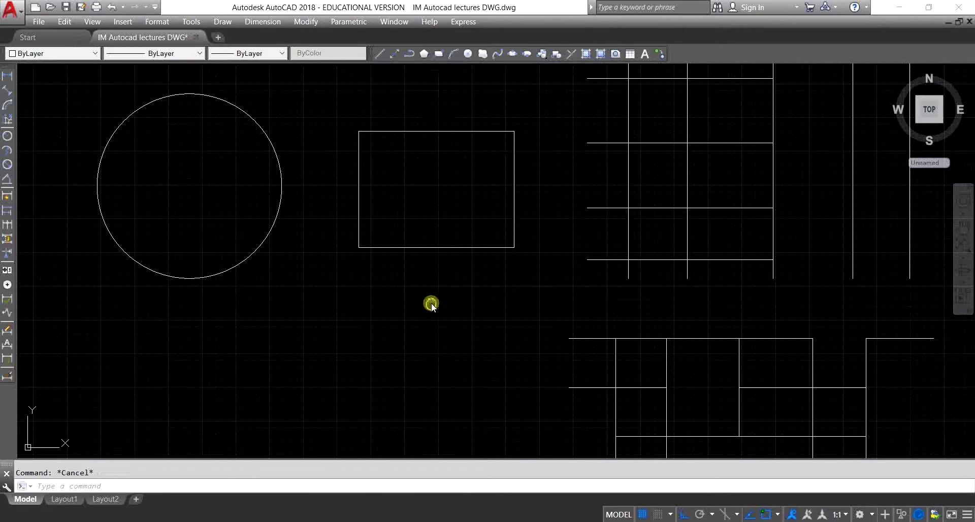
pyautogui.moveTo(433, 302); pyautogui.dragTo(434, 322, button='middle')
# - Draw short vertical lines running through the rectangle and the circle
pyautogui.write('l')
pyautogui.press('Return')
pyautogui.click(436, 126)
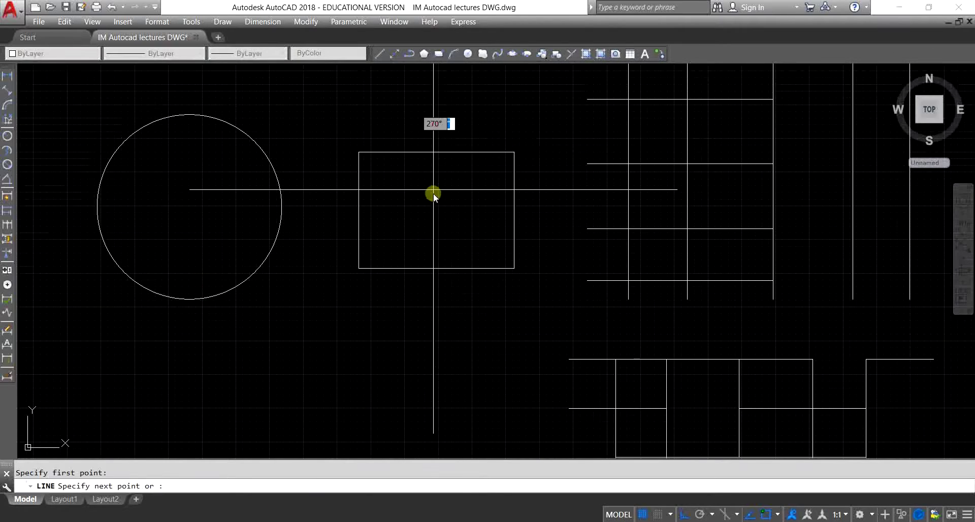
pyautogui.click(436, 213)
pyautogui.press('Escape')
pyautogui.moveTo(355, 244); pyautogui.dragTo(514, 275, button='middle')
pyautogui.press('Return')
pyautogui.click(366, 255)
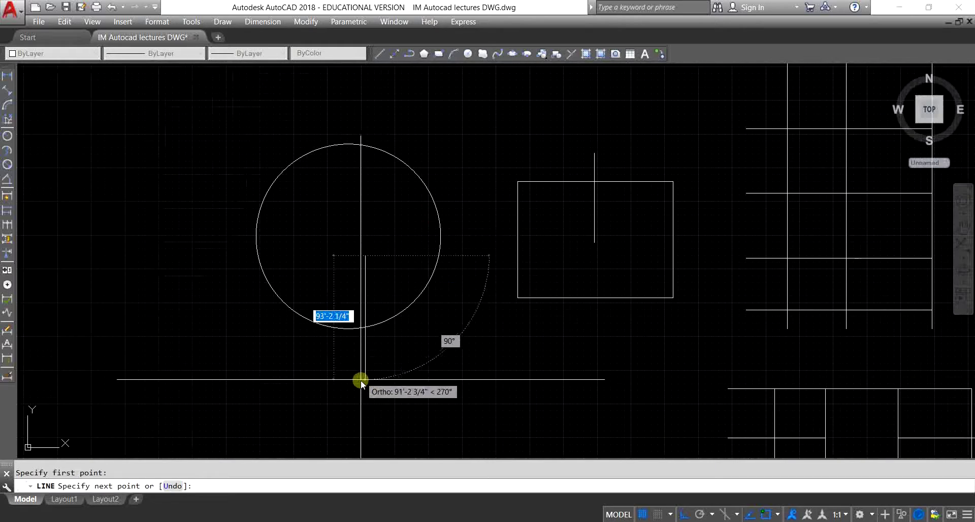
pyautogui.press('Escape')
pyautogui.moveTo(449, 342); pyautogui.dragTo(358, 311, button='middle')
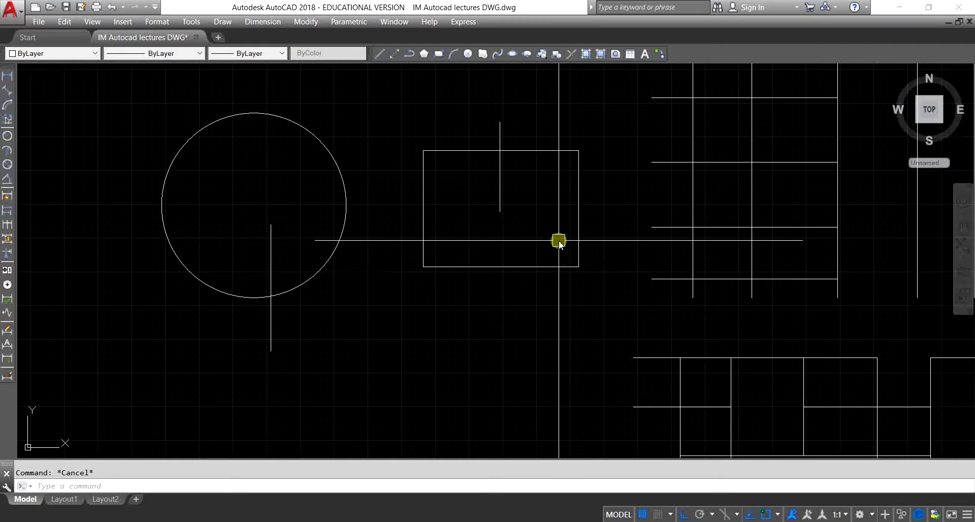
# - Trim away the rectangle's right, bottom and left edges using all objects as cutting edges
pyautogui.write('TR')
pyautogui.press('Return')
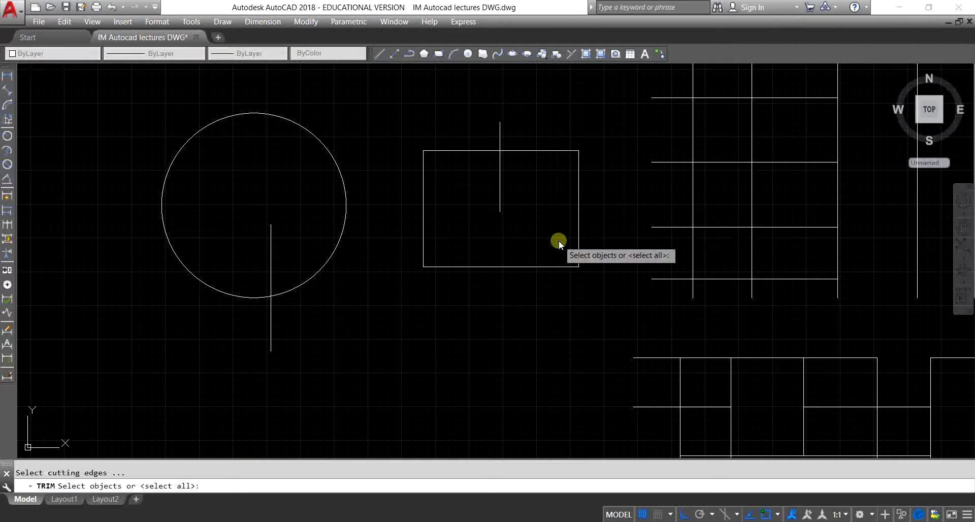
pyautogui.press('Return')
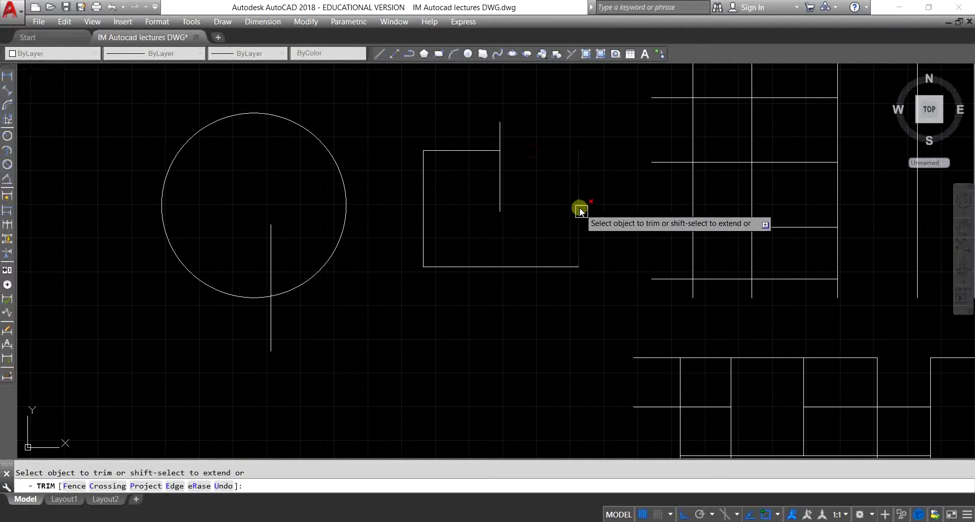
pyautogui.click(579, 217)
pyautogui.click(547, 262)
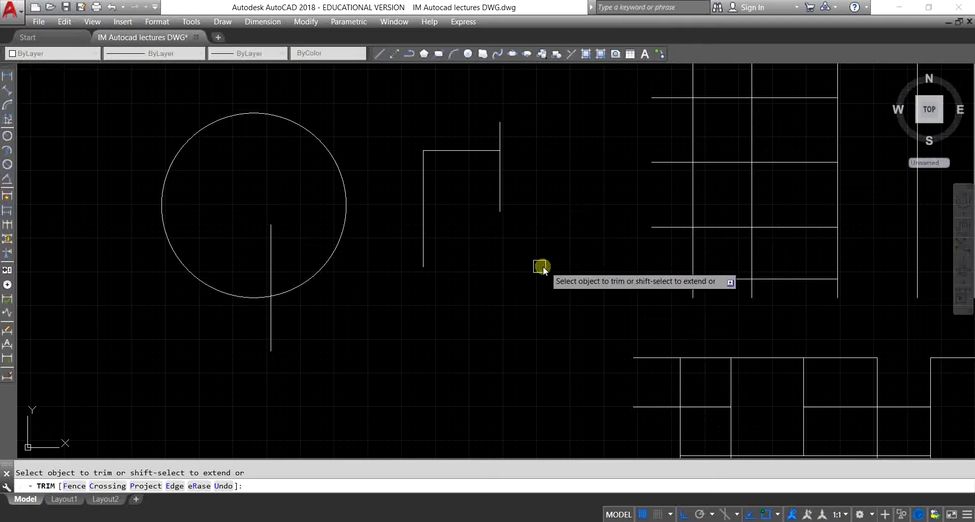
pyautogui.click(426, 227)
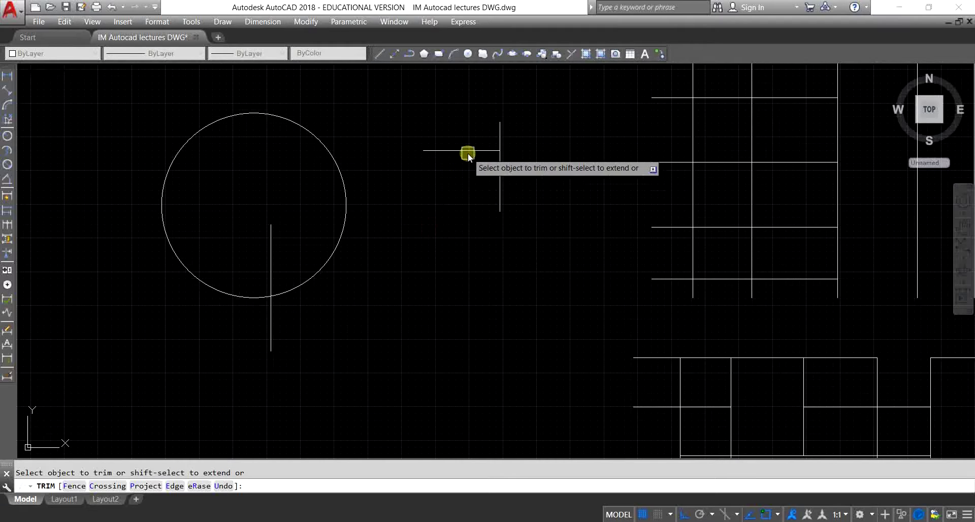
# - Undo the accidental trim of the line inside the circle and end trimming
pyautogui.moveTo(471, 240)
pyautogui.mouseDown(button='middle')
pyautogui.moveTo(493, 258)
pyautogui.moveTo(557, 212)
pyautogui.mouseUp(button='middle')
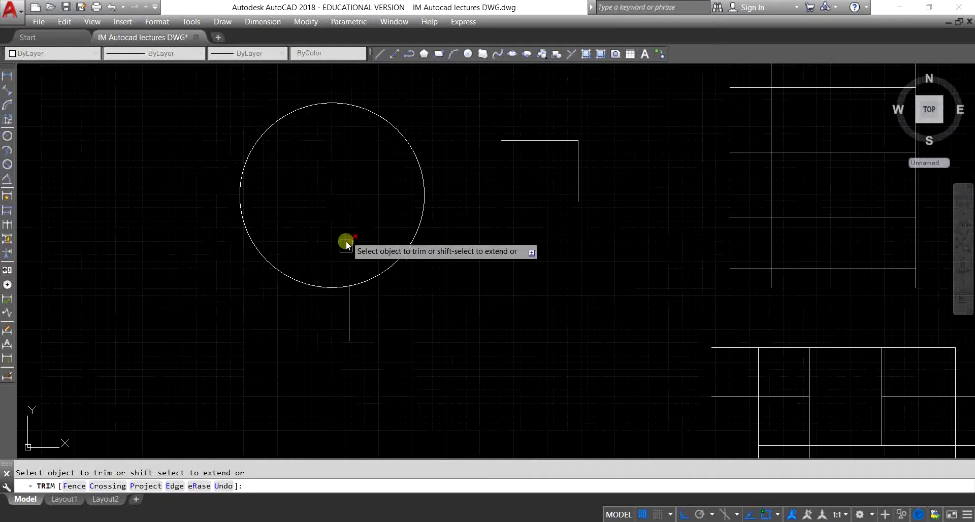
pyautogui.hotkey('ctrl', 'z')
pyautogui.moveTo(384, 275); pyautogui.dragTo(385, 279, button='middle')
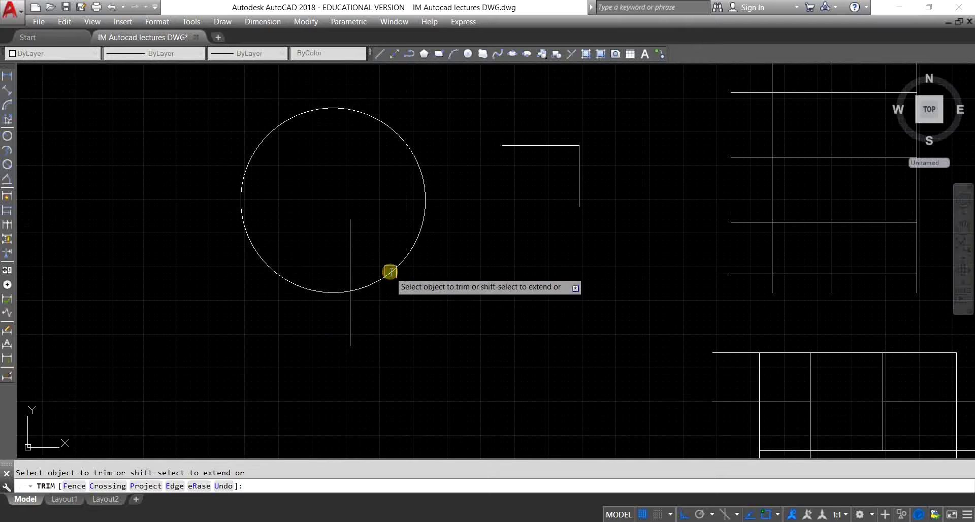
pyautogui.moveTo(386, 258); pyautogui.dragTo(426, 290, button='middle')
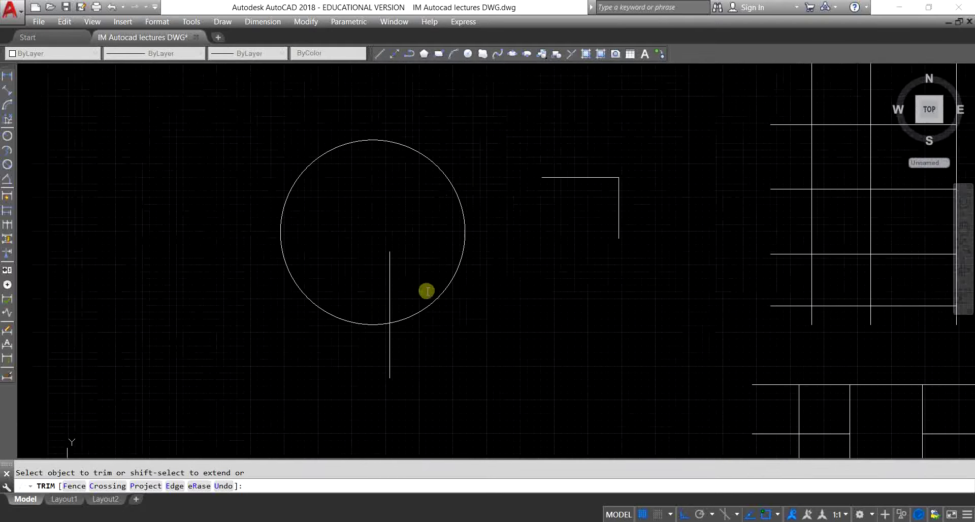
pyautogui.press('Escape')
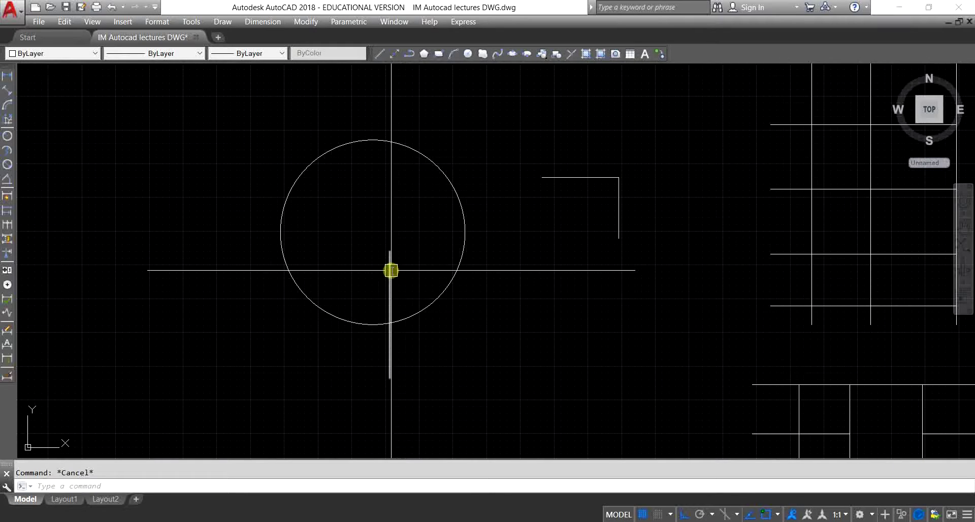
# - Stretch the circle's vertical line so its top end extends above the circle
pyautogui.click(391, 270)
pyautogui.click(389, 251)
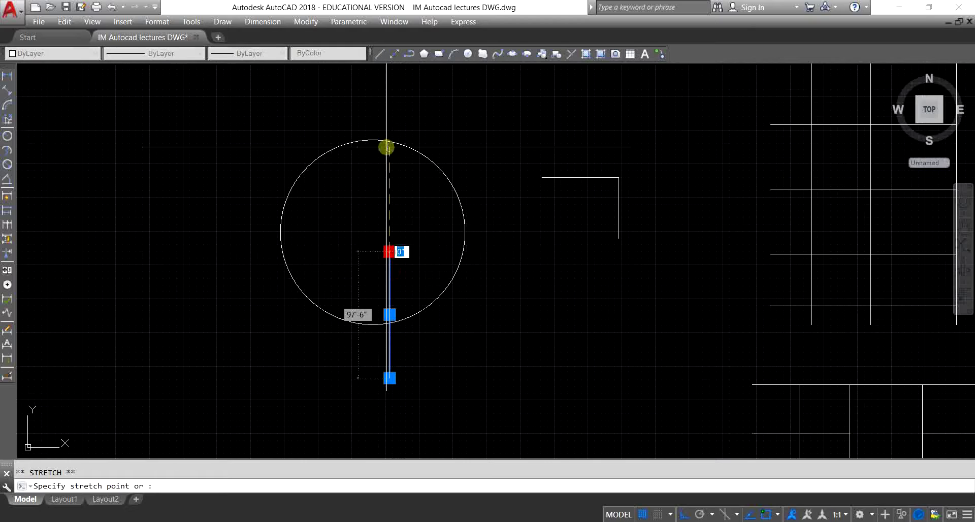
pyautogui.click(387, 110)
pyautogui.press('Escape')
pyautogui.write('TR')
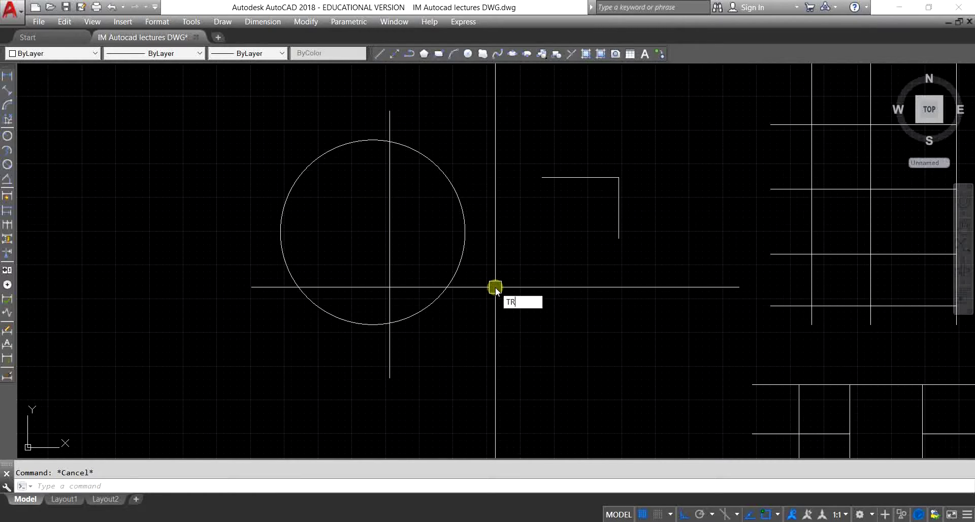
# - Trim away the circle's right half, leaving a semicircle
pyautogui.press('Return')
pyautogui.press('Return')
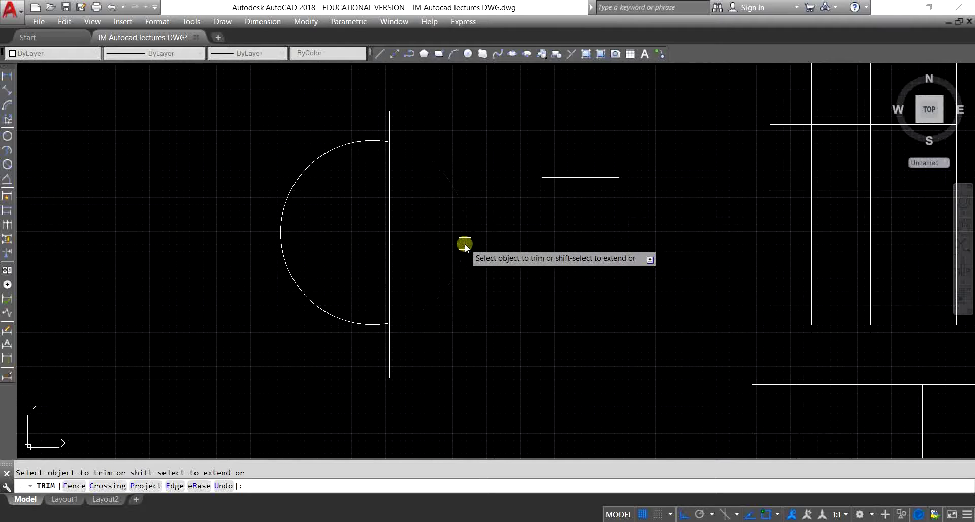
pyautogui.click(465, 246)
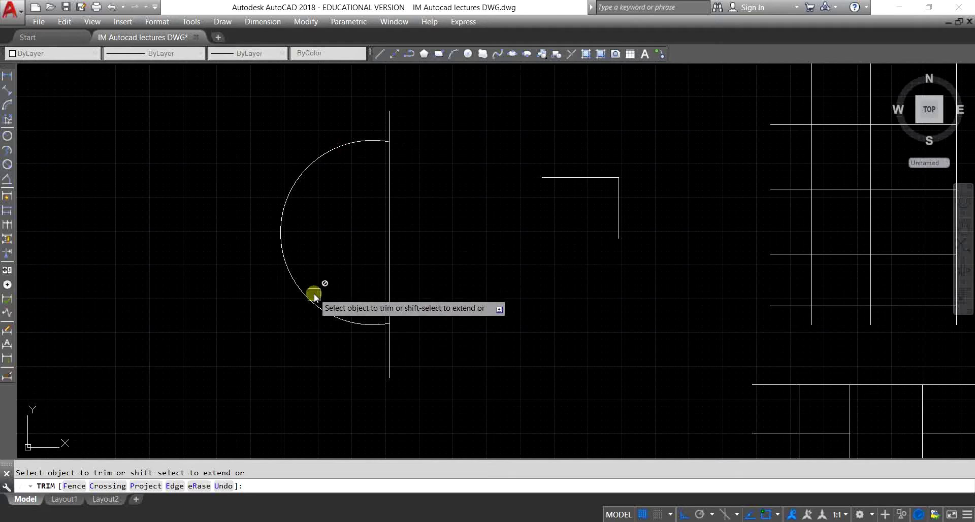
pyautogui.press('Escape')
pyautogui.scroll(-8, 591, 269)
# - Draw a long horizontal line in the empty space beside the earlier drawings
pyautogui.moveTo(516, 320); pyautogui.dragTo(569, 307, button='middle')
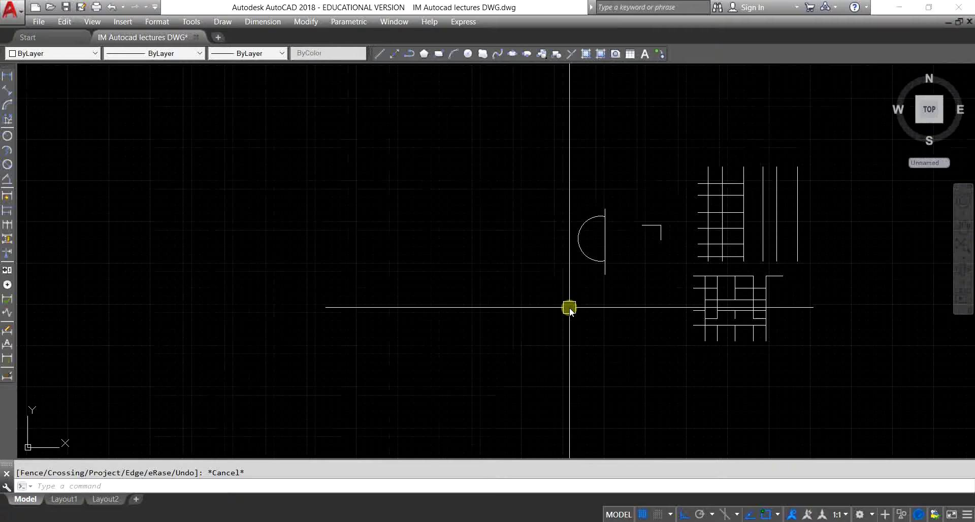
pyautogui.write('l')
pyautogui.press('Return')
pyautogui.click(70, 222)
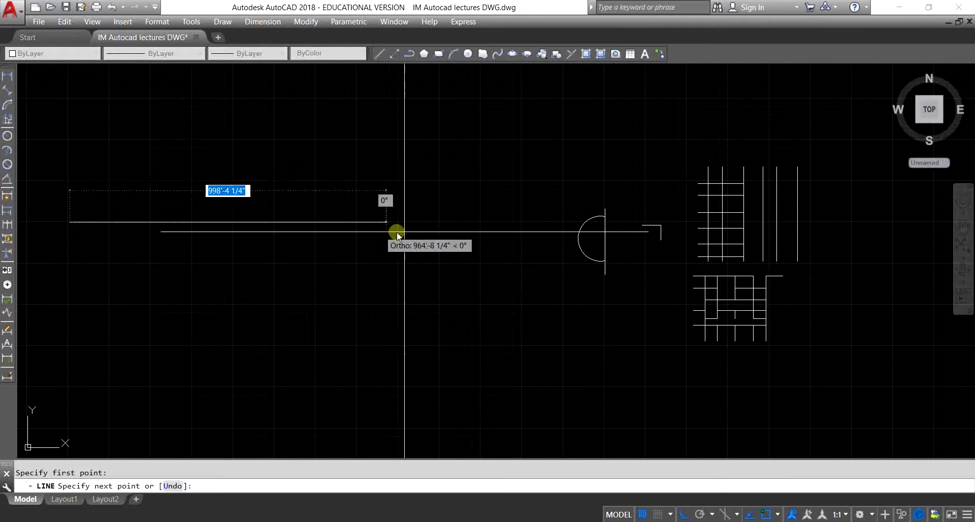
pyautogui.click(492, 233)
pyautogui.press('Escape')
pyautogui.moveTo(447, 285); pyautogui.dragTo(515, 289, button='middle')
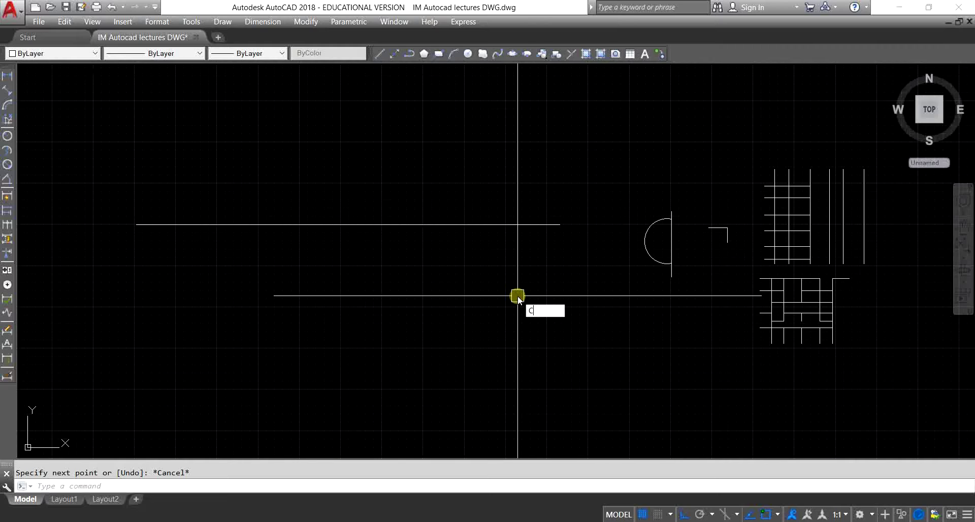
# - Copy the horizontal line into a stack of parallel lines above and below it
pyautogui.write('o')
pyautogui.press('Return')
pyautogui.click(512, 227)
pyautogui.press('Return')
pyautogui.click(508, 260)
pyautogui.click(508, 312)
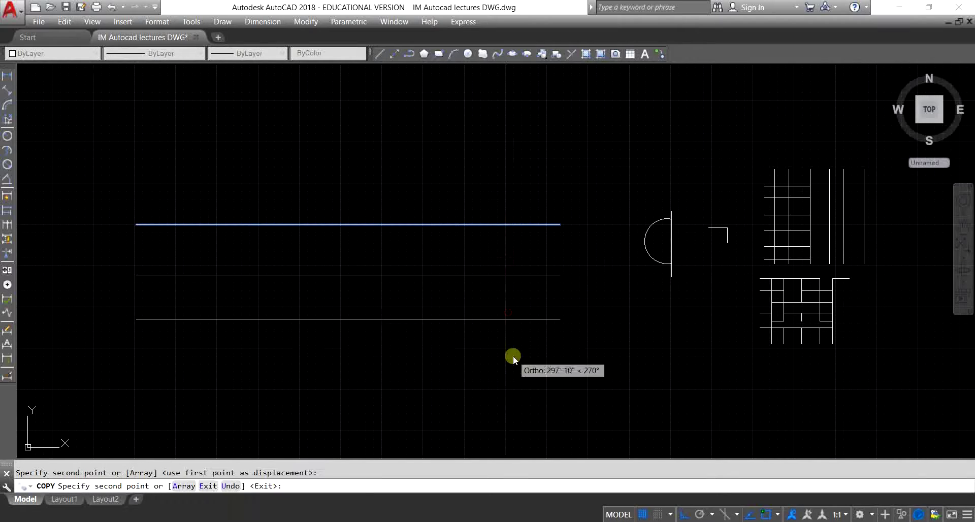
pyautogui.click(513, 356)
pyautogui.click(515, 386)
pyautogui.click(516, 415)
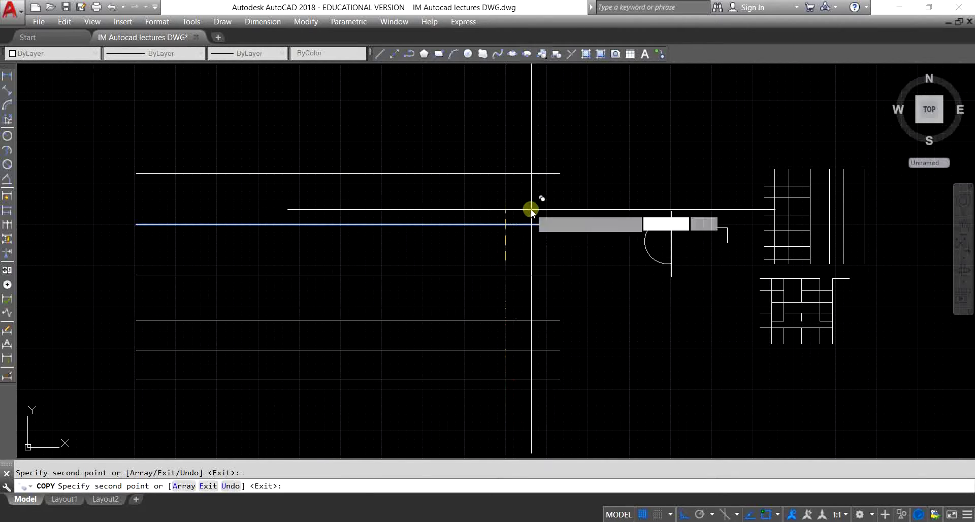
pyautogui.click(532, 208)
pyautogui.click(522, 145)
pyautogui.press('Escape')
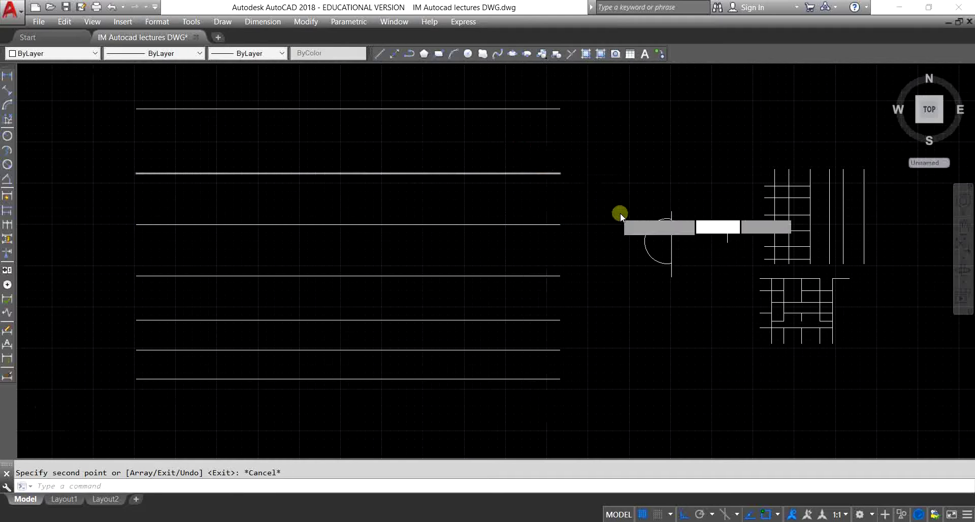
# - Draw a vertical line spanning the full height of the horizontal stack
pyautogui.scroll(-2, 620, 216)
pyautogui.write('l')
pyautogui.press('Return')
pyautogui.click(361, 350)
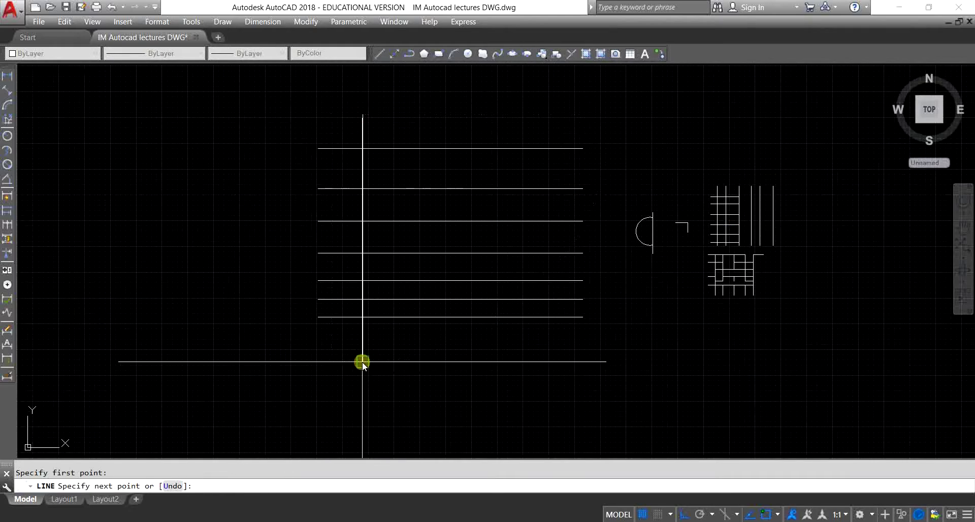
pyautogui.press('Escape')
pyautogui.write('l')
pyautogui.press('Return')
pyautogui.click(400, 120)
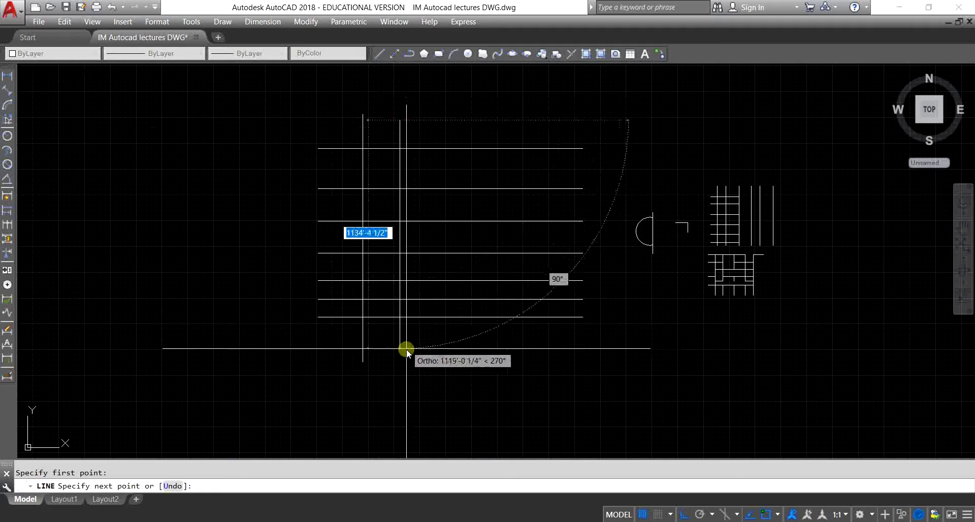
pyautogui.click(400, 362)
pyautogui.press('Escape')
# - Copy the pair of vertical lines to the right across the stack
pyautogui.click(424, 342)
pyautogui.click(327, 384)
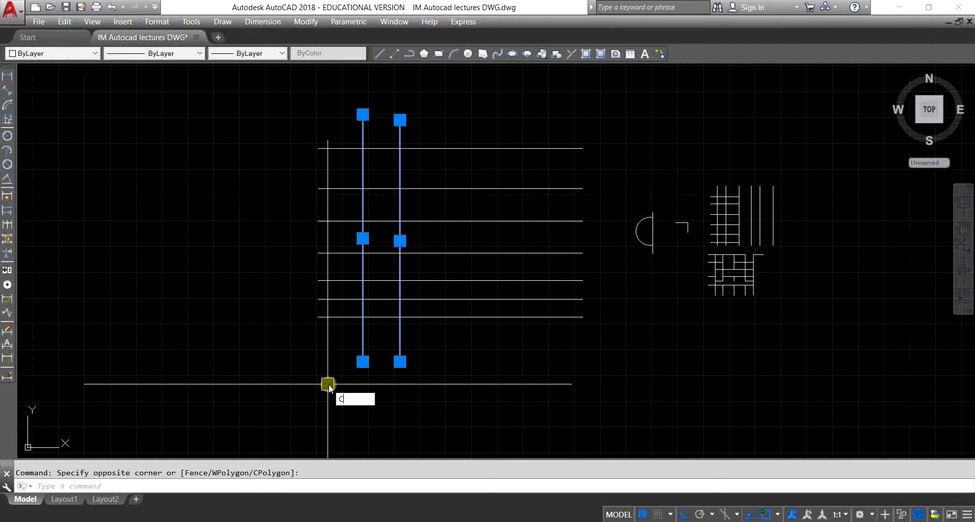
pyautogui.write('o')
pyautogui.press('Return')
pyautogui.click(349, 411)
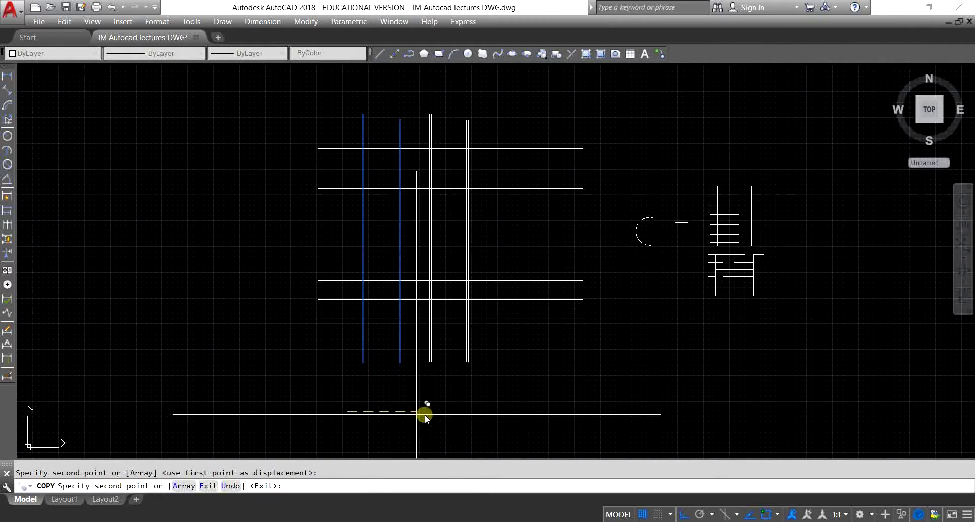
pyautogui.click(486, 410)
pyautogui.press('Escape')
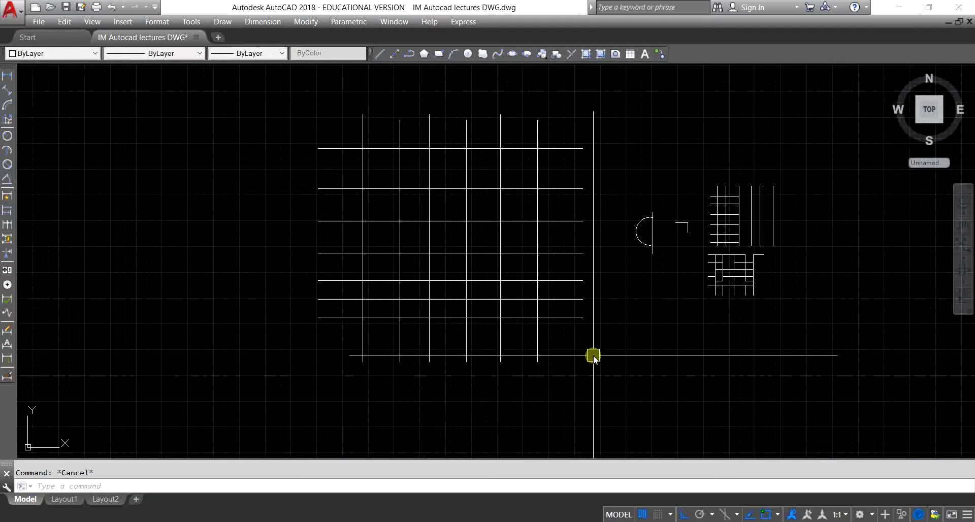
# - Trim all seven horizontal lines back to the third vertical line, freeing the two leftmost verticals
pyautogui.write('tr')
pyautogui.press('Return')
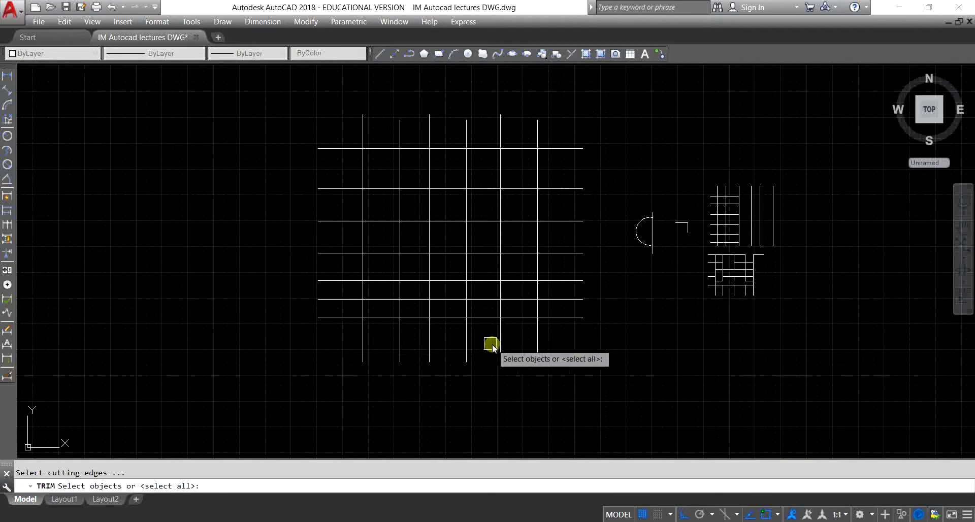
pyautogui.click(431, 338)
pyautogui.press('Return')
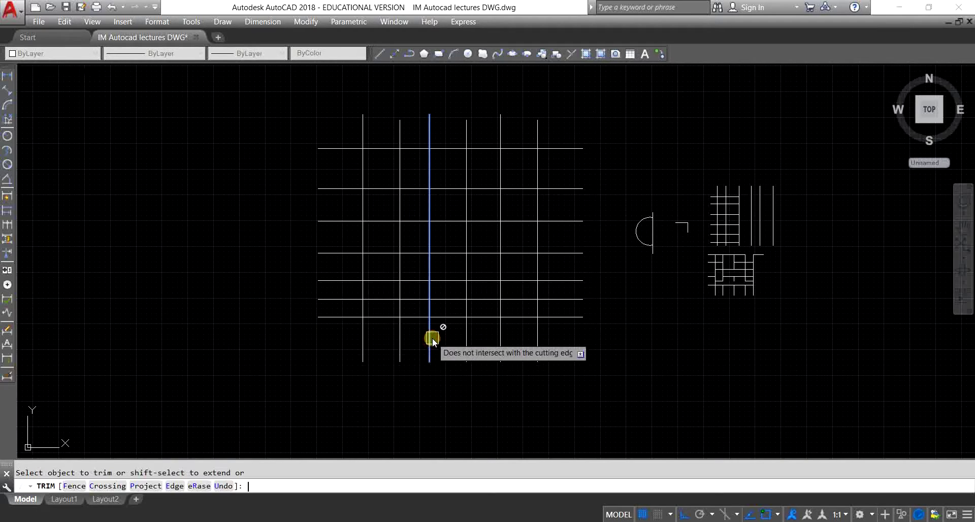
pyautogui.click(388, 318)
pyautogui.click(385, 298)
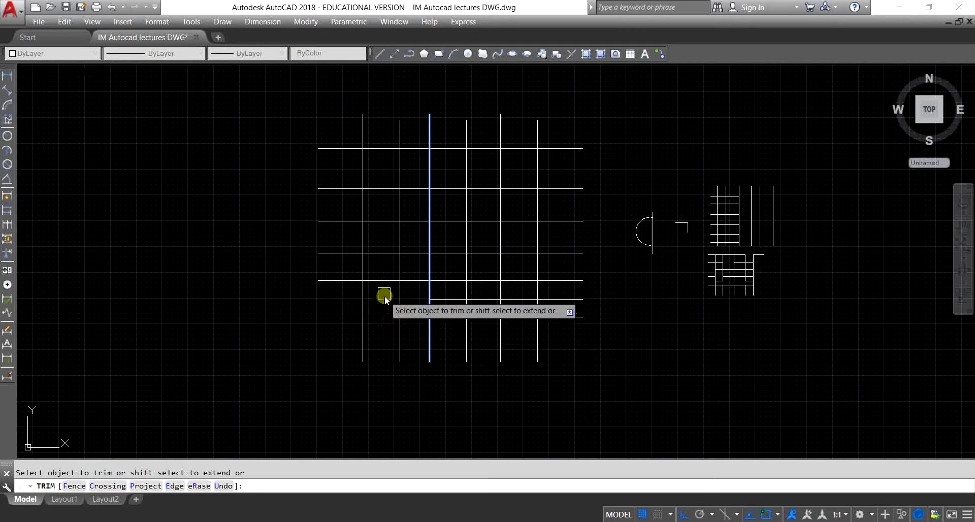
pyautogui.click(385, 280)
pyautogui.click(382, 253)
pyautogui.click(383, 221)
pyautogui.click(383, 189)
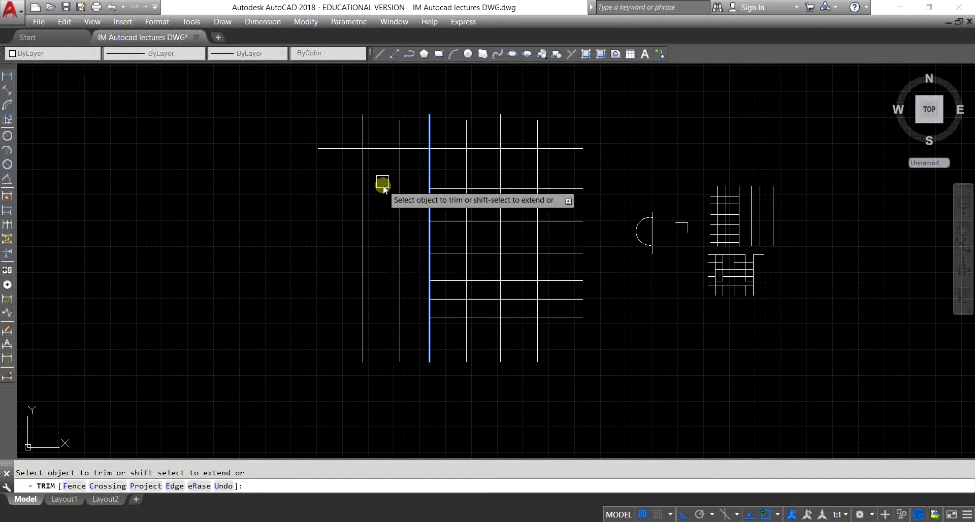
pyautogui.click(381, 149)
pyautogui.press('Escape')
# - Cut out several middle segments of the horizontal lines between vertical lines
pyautogui.write('TR')
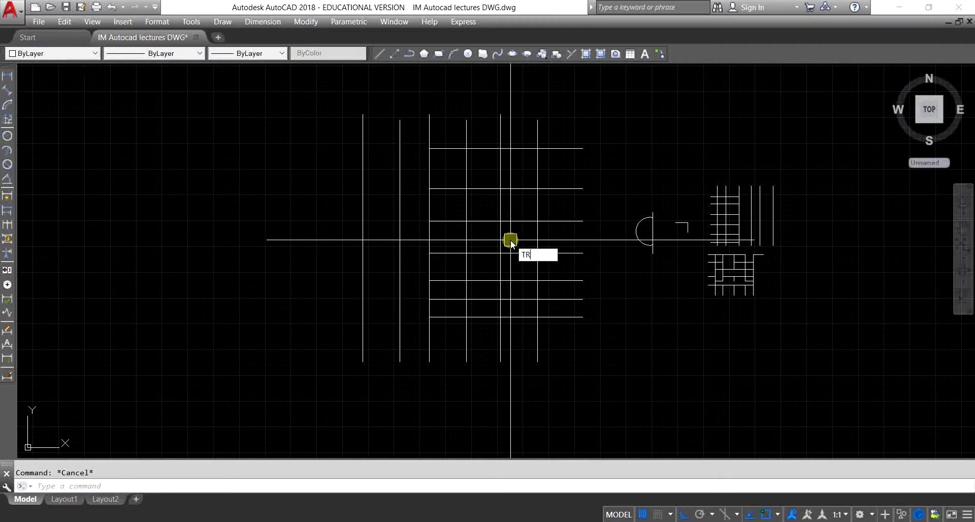
pyautogui.press('Return')
pyautogui.press('Return')
pyautogui.click(483, 221)
pyautogui.click(483, 190)
pyautogui.click(519, 254)
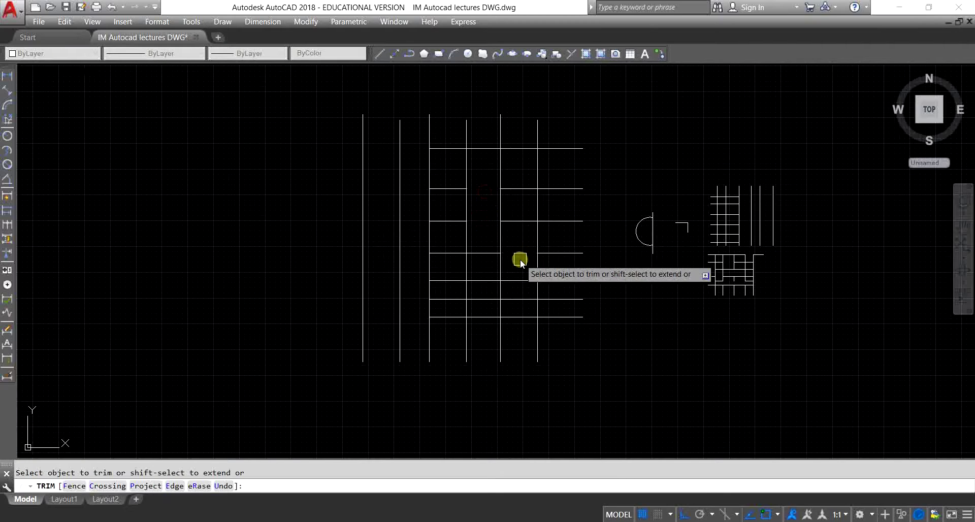
pyautogui.click(521, 281)
pyautogui.click(516, 300)
pyautogui.click(478, 317)
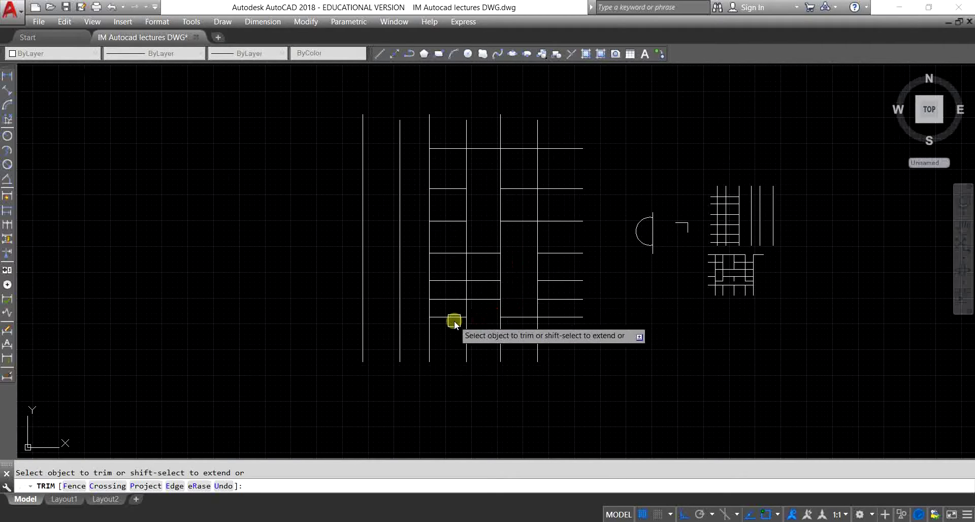
# - Trim more left-column pieces and several pieces of the top horizontal line
pyautogui.click(452, 299)
pyautogui.click(450, 281)
pyautogui.click(449, 253)
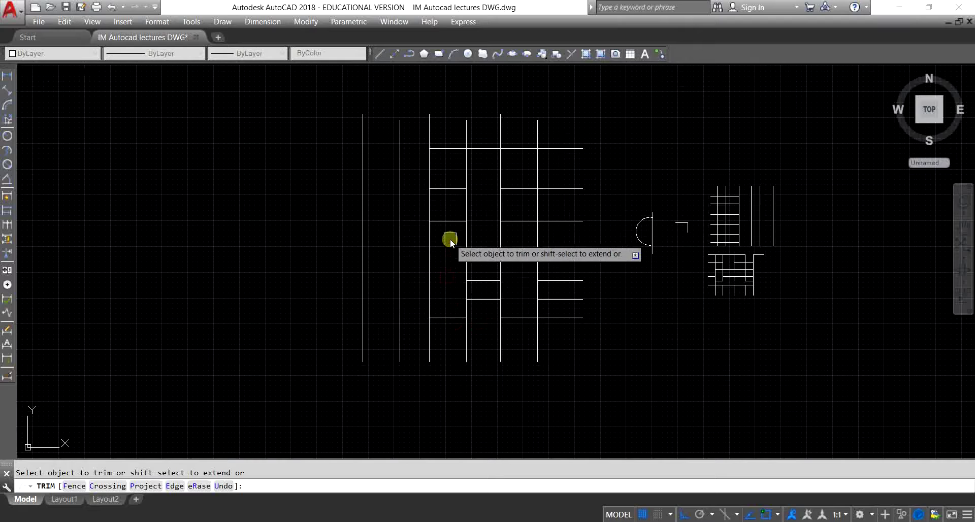
pyautogui.click(454, 149)
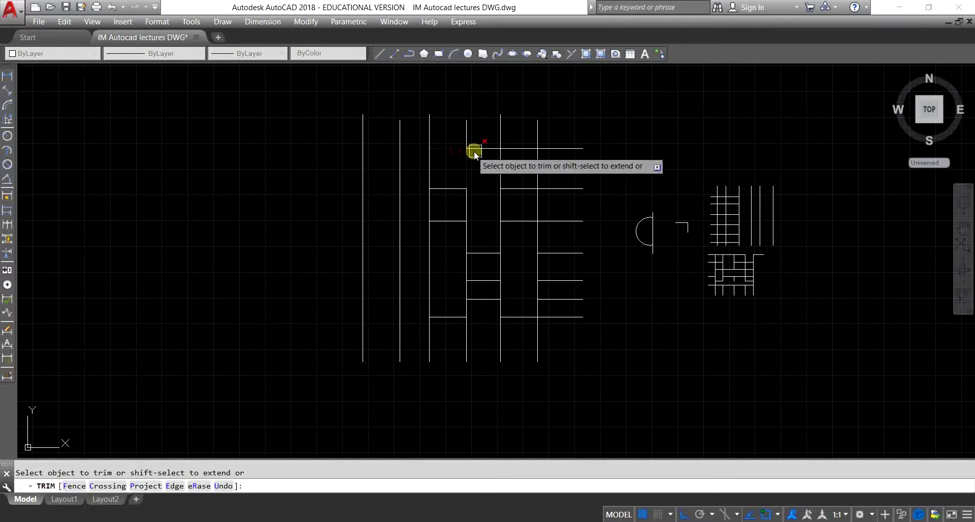
pyautogui.click(474, 149)
pyautogui.click(529, 149)
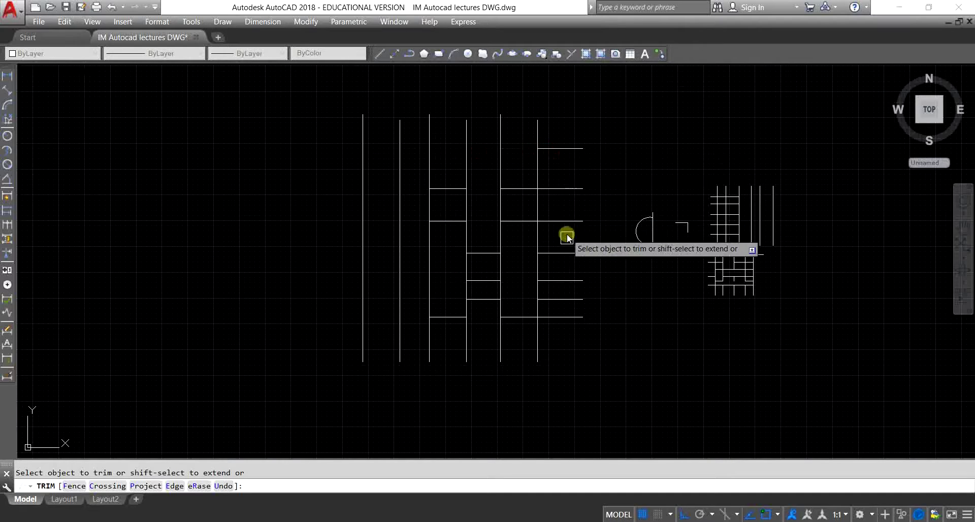
pyautogui.press('Escape')
pyautogui.moveTo(589, 310); pyautogui.dragTo(540, 333, button='middle')
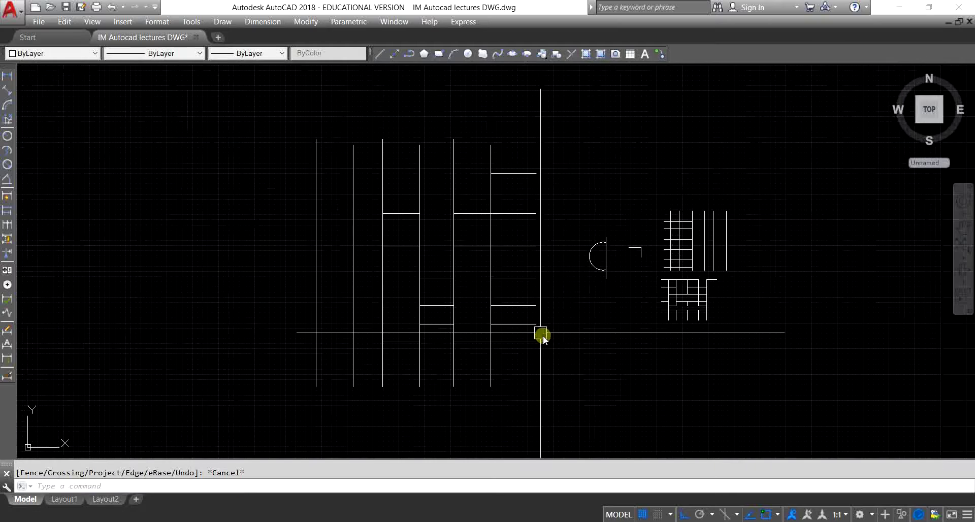
# - Erase the leftover short horizontal segments at the top right of the maze
pyautogui.click(511, 175)
pyautogui.press('Return')
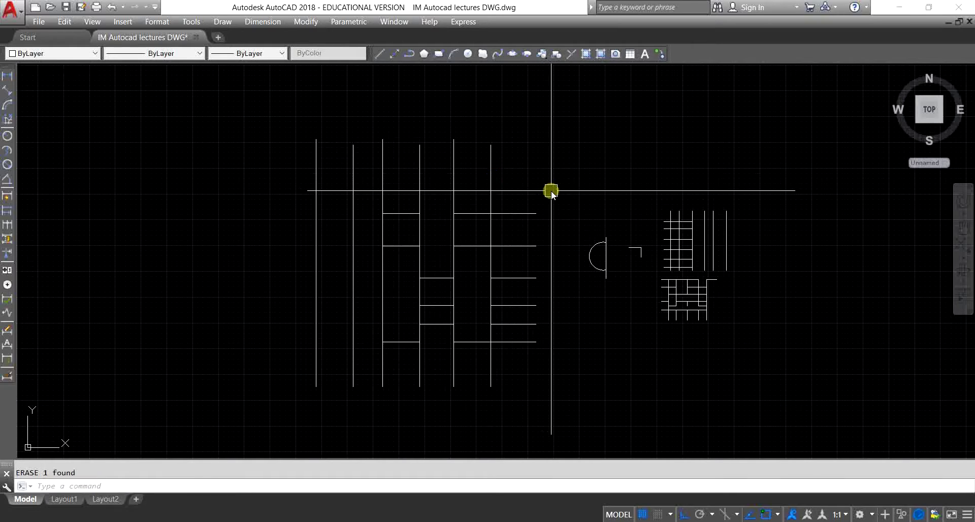
pyautogui.click(528, 214)
pyautogui.press('Escape')
pyautogui.press('Delete')
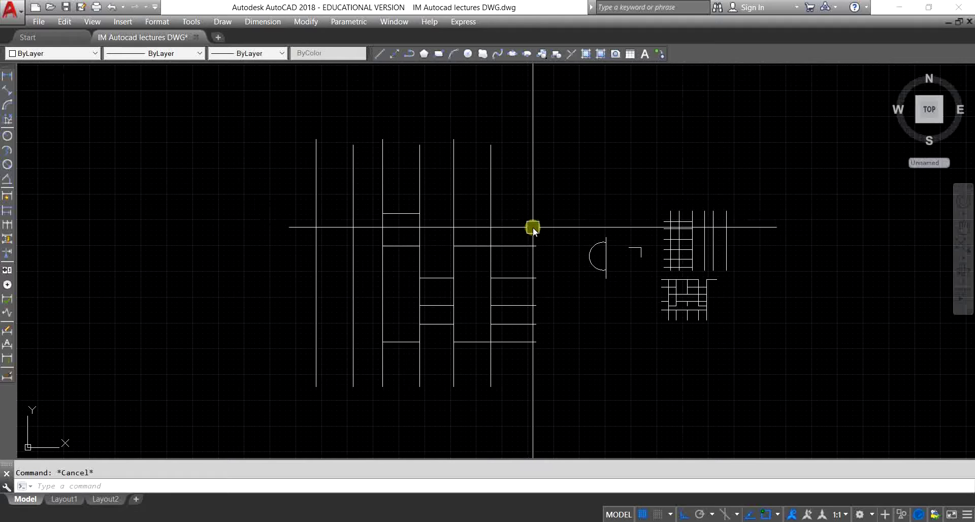